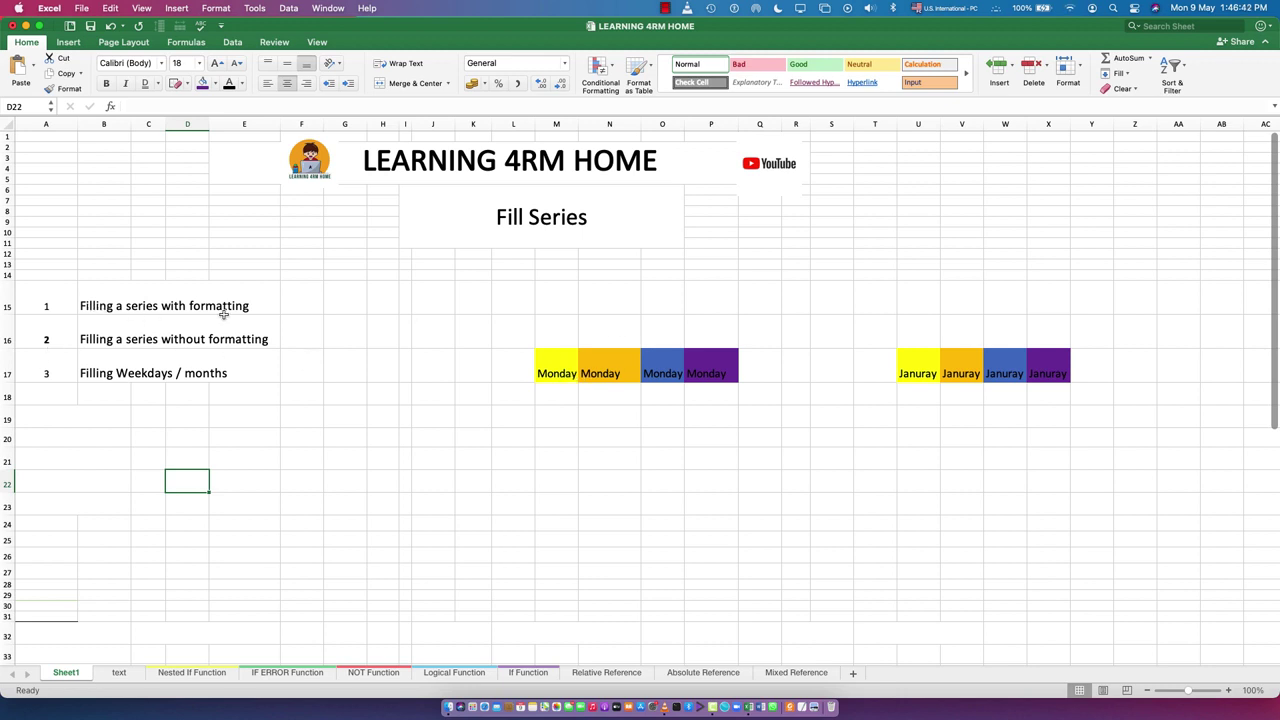
- Make the four Monday cells M17:P17 bold
{"action": "left_click", "coordinate": [556, 376]}
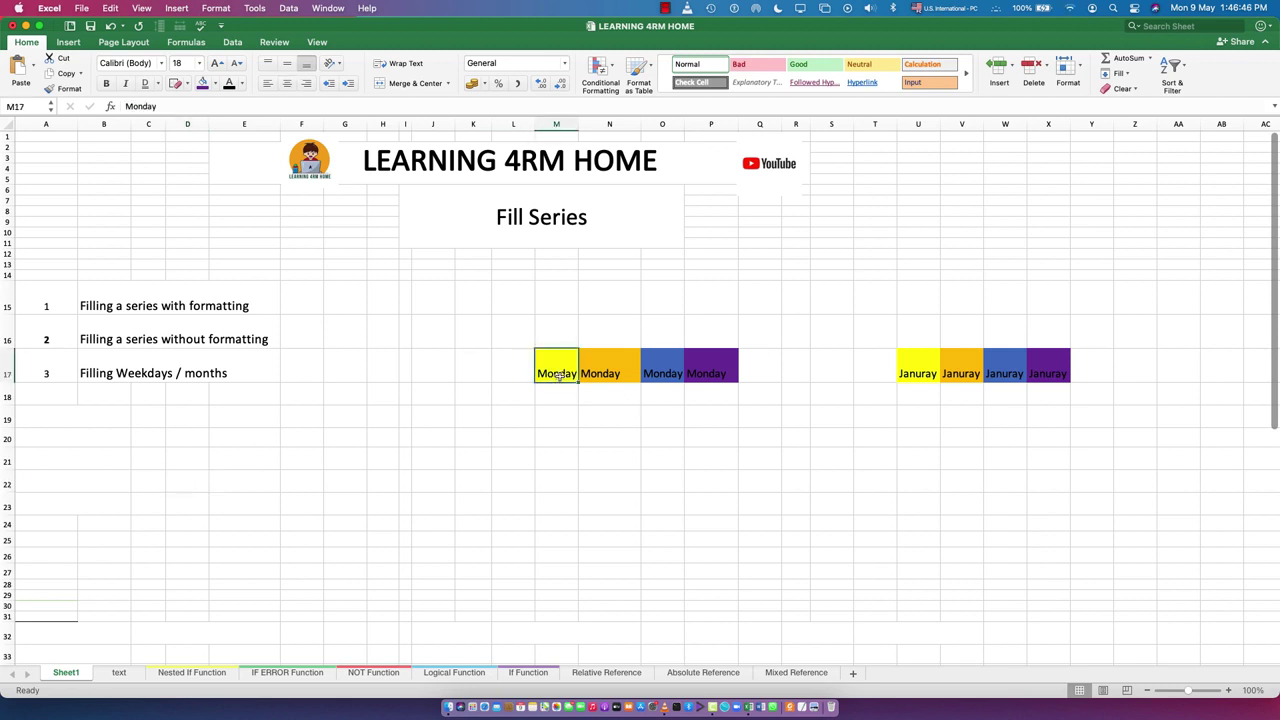
{"action": "left_click_drag", "start_coordinate": [556, 376], "coordinate": [711, 375]}
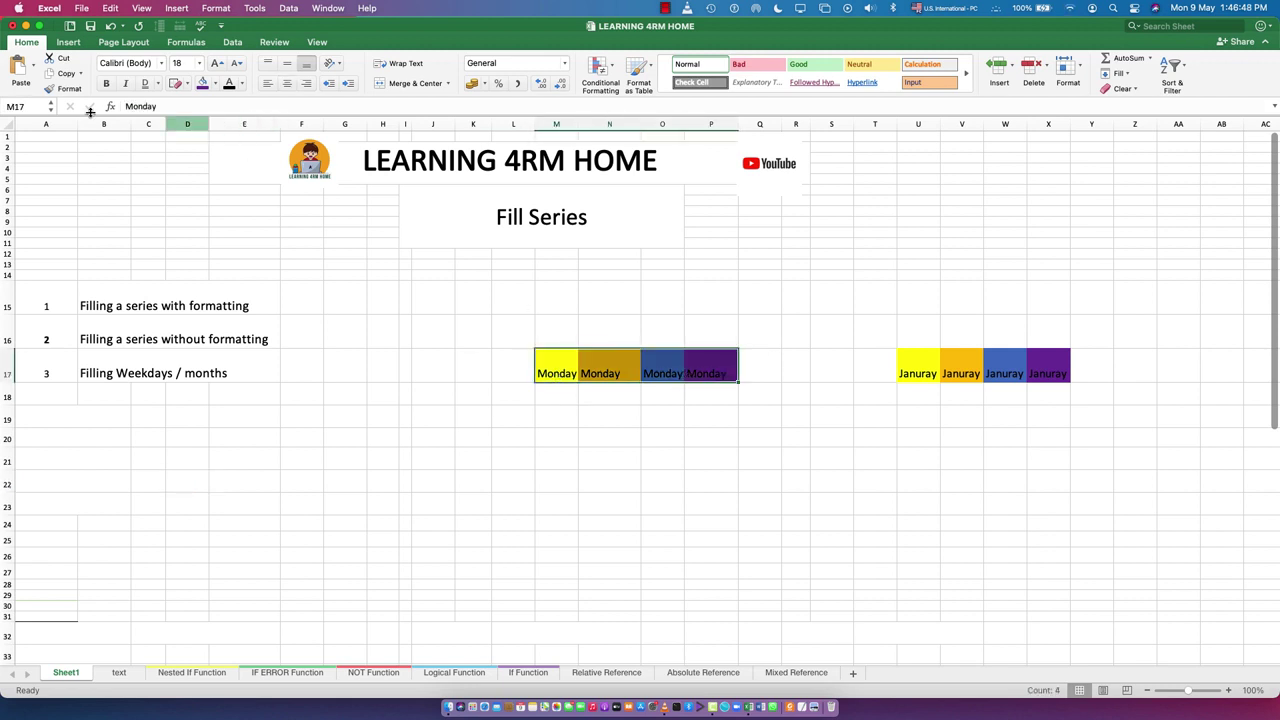
{"action": "left_click", "coordinate": [107, 84]}
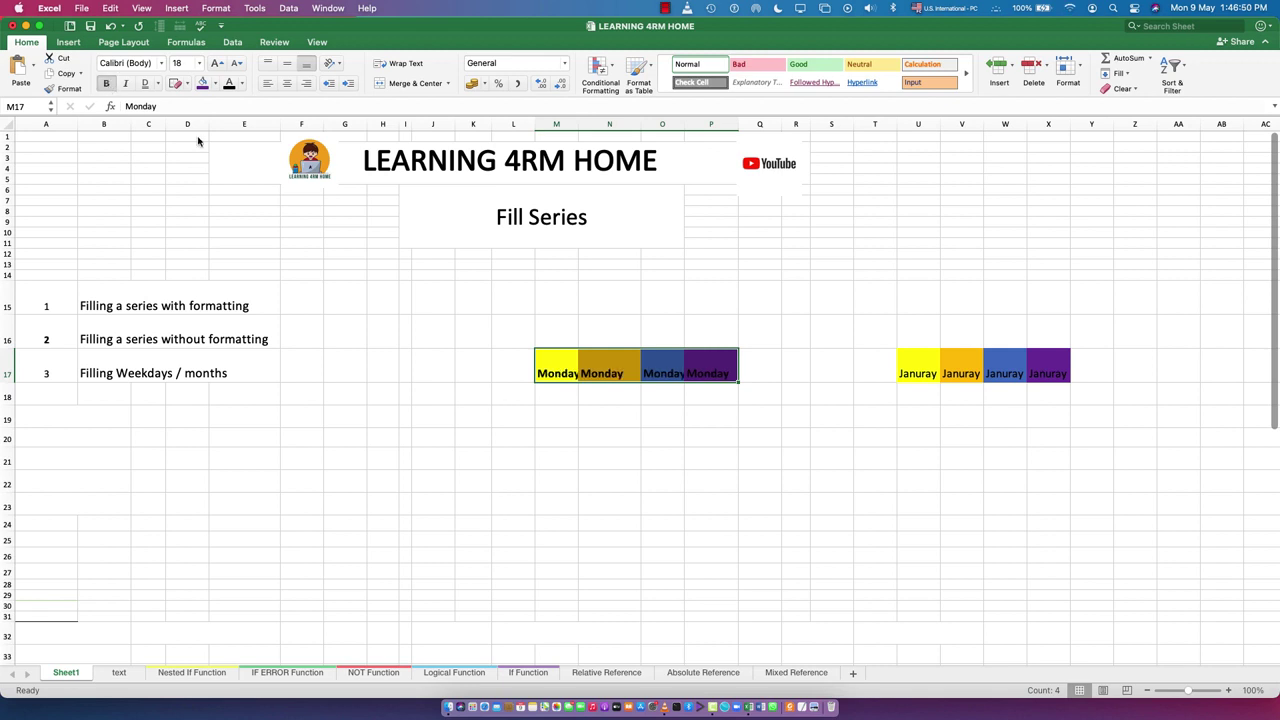
{"action": "left_click", "coordinate": [652, 456]}
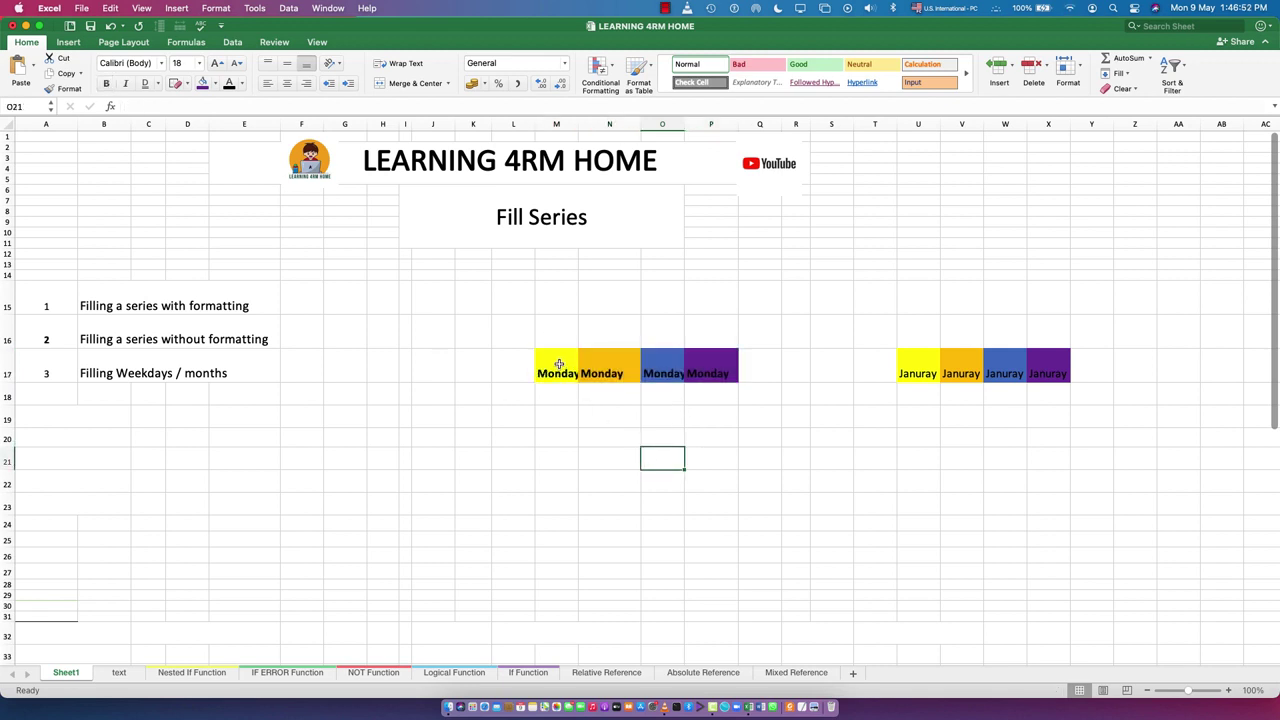
- Try to Flash Fill the blank cells below the yellow Monday cell, down to M25
{"action": "left_click", "coordinate": [554, 375]}
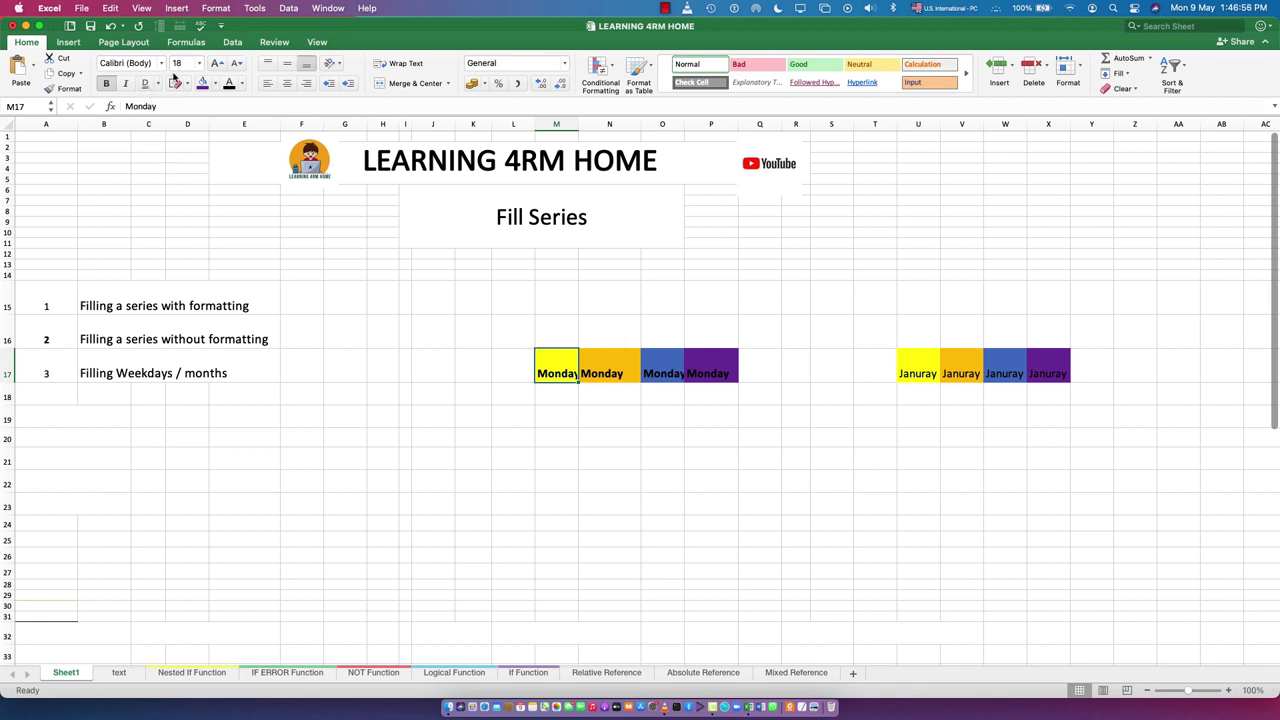
{"action": "left_click", "coordinate": [562, 393]}
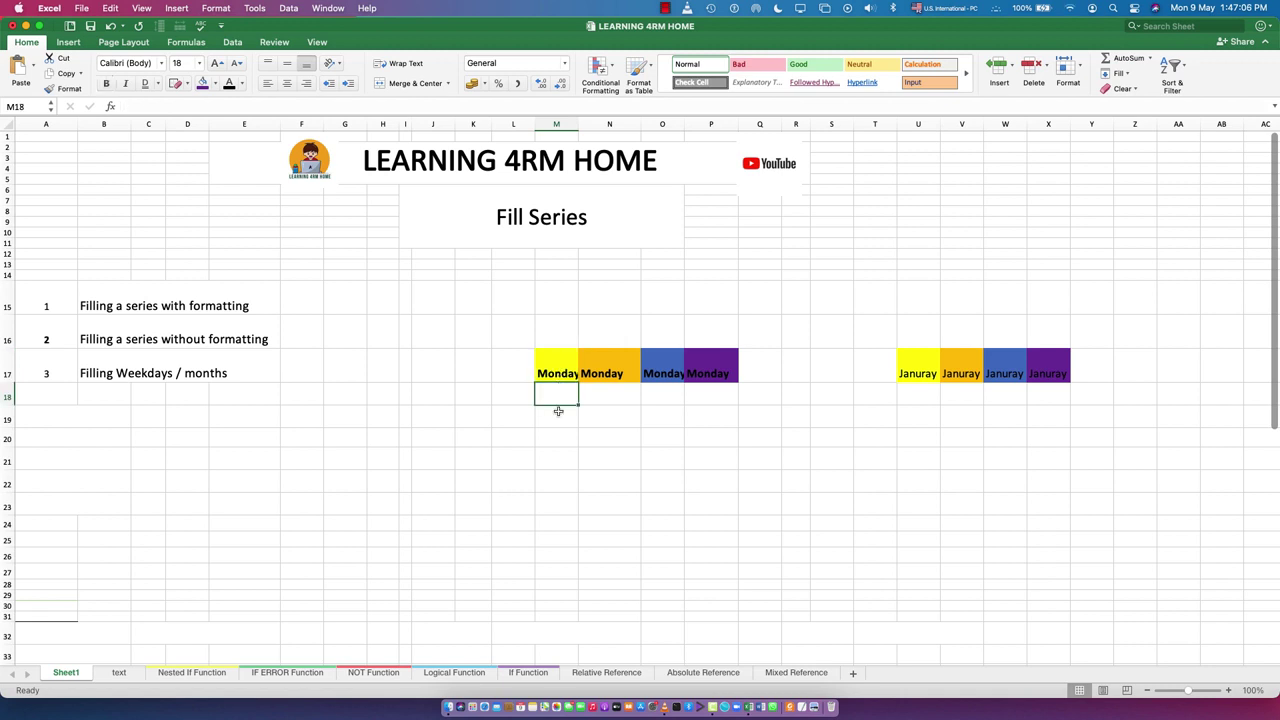
{"action": "left_click_drag", "start_coordinate": [551, 538], "coordinate": [557, 373]}
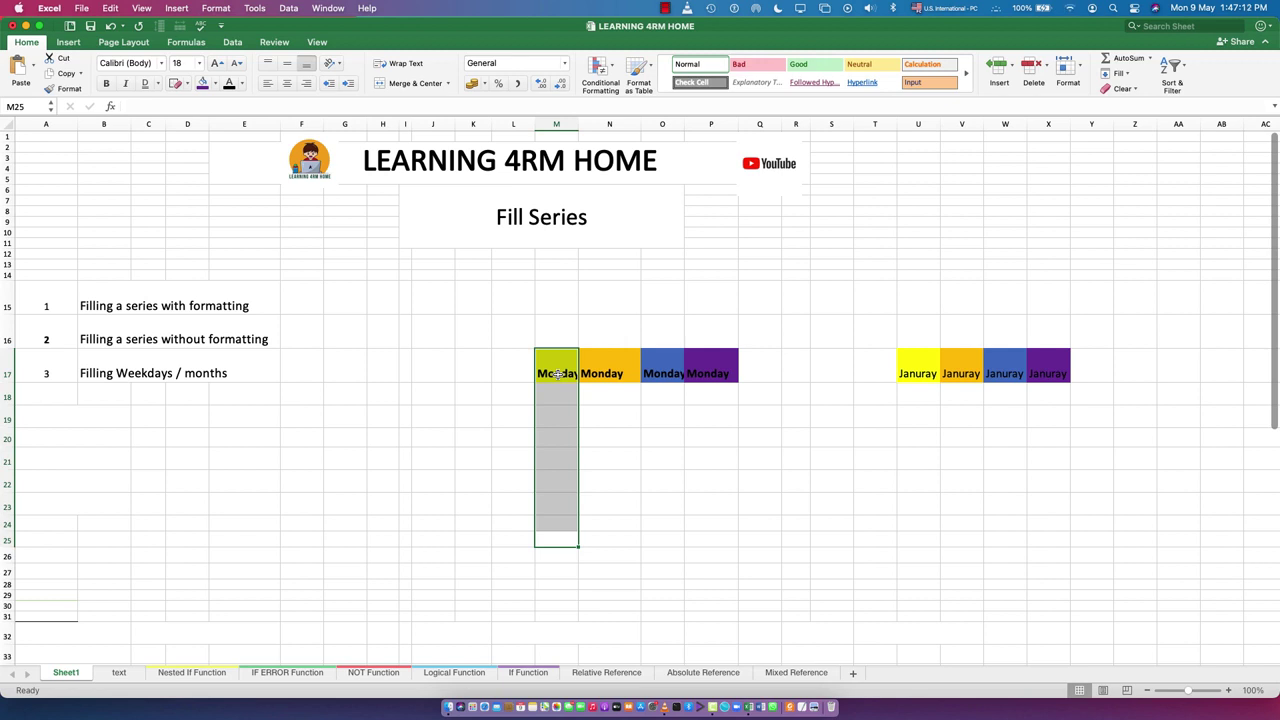
{"action": "key", "text": "super+e"}
{"action": "left_click", "coordinate": [622, 468]}
- Fill the day series with formatting from M17 down to M26, and delete the repeated days in M24:M26
{"action": "left_click", "coordinate": [570, 380]}
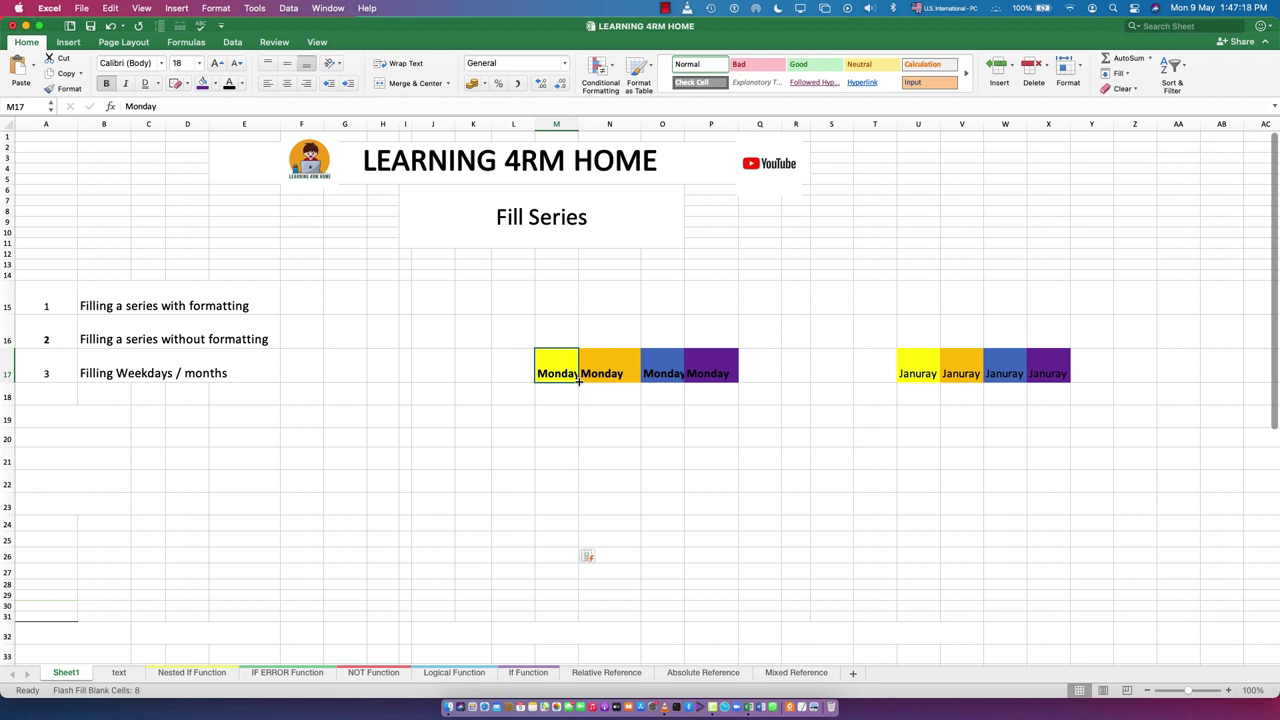
{"action": "left_click_drag", "start_coordinate": [578, 381], "coordinate": [581, 565]}
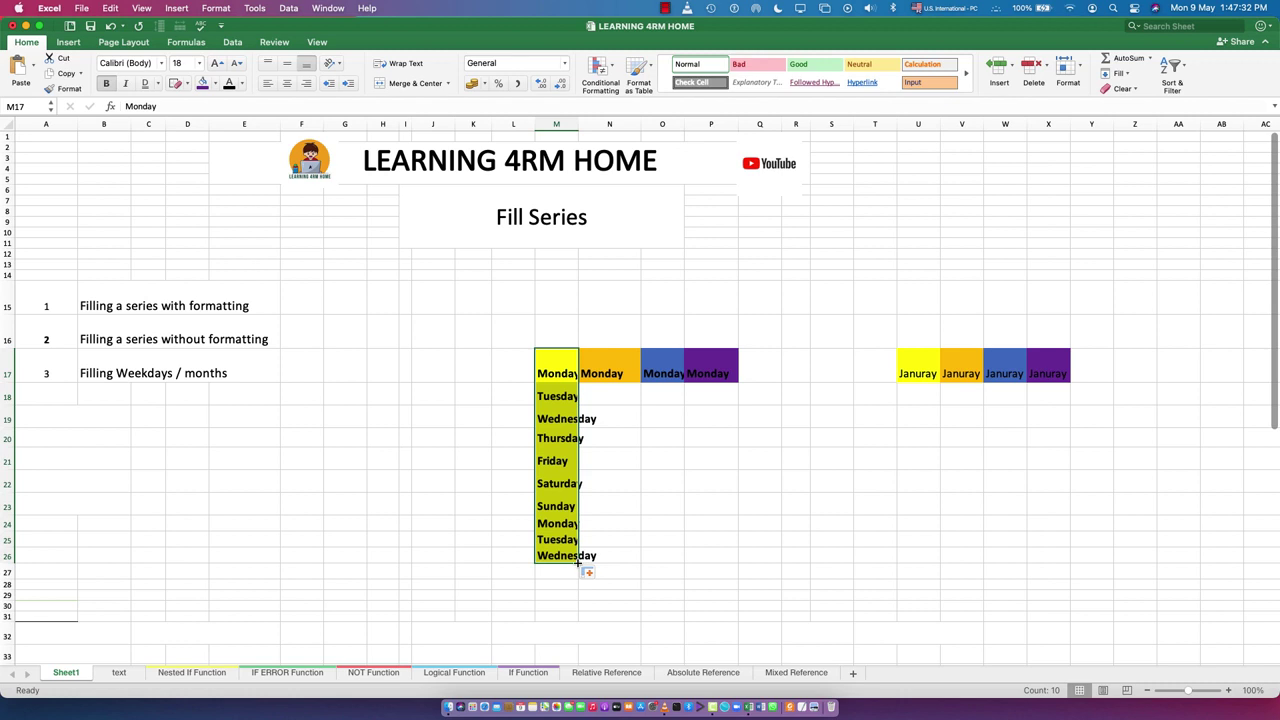
{"action": "mouse_move", "coordinate": [577, 563]}
{"action": "left_mouse_down"}
{"action": "mouse_move", "coordinate": [577, 511]}
{"action": "mouse_move", "coordinate": [569, 558]}
{"action": "left_mouse_up"}
{"action": "left_click", "coordinate": [575, 593]}
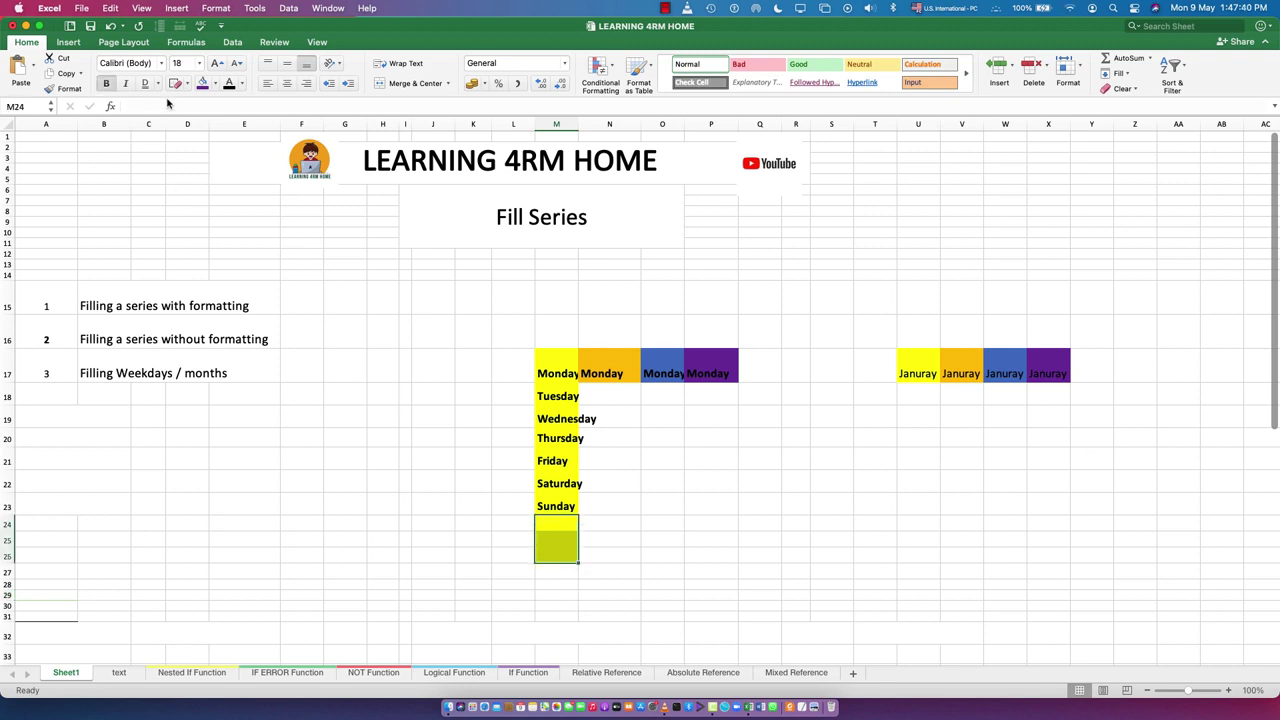
- Remove the fill color from the emptied cells M24:M26
{"action": "left_click", "coordinate": [205, 83]}
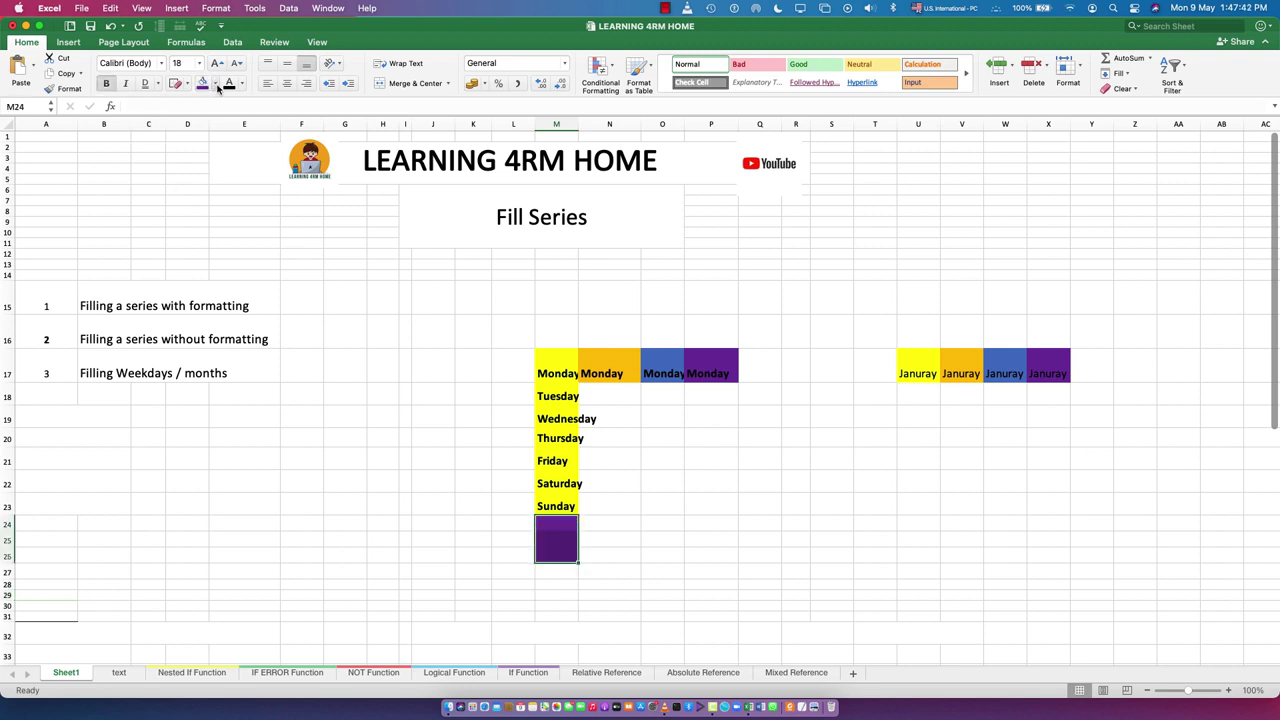
{"action": "left_click", "coordinate": [218, 86]}
{"action": "left_click", "coordinate": [232, 106]}
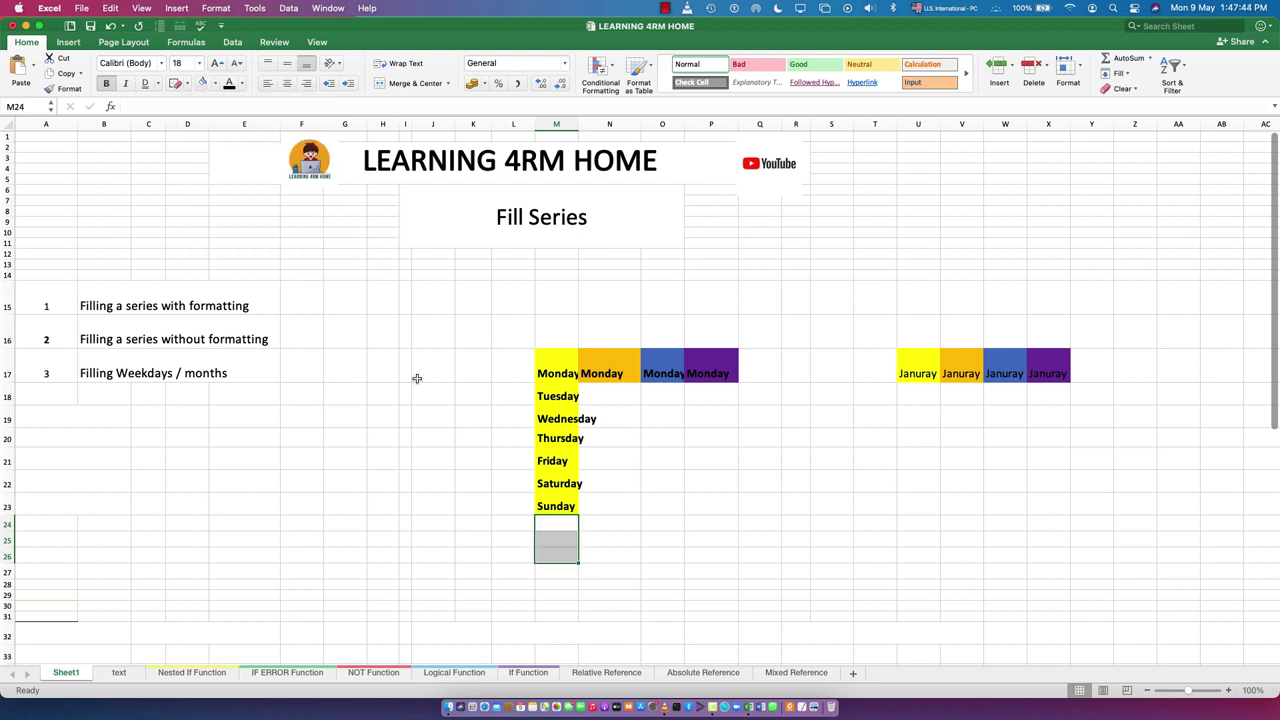
{"action": "left_click", "coordinate": [653, 460]}
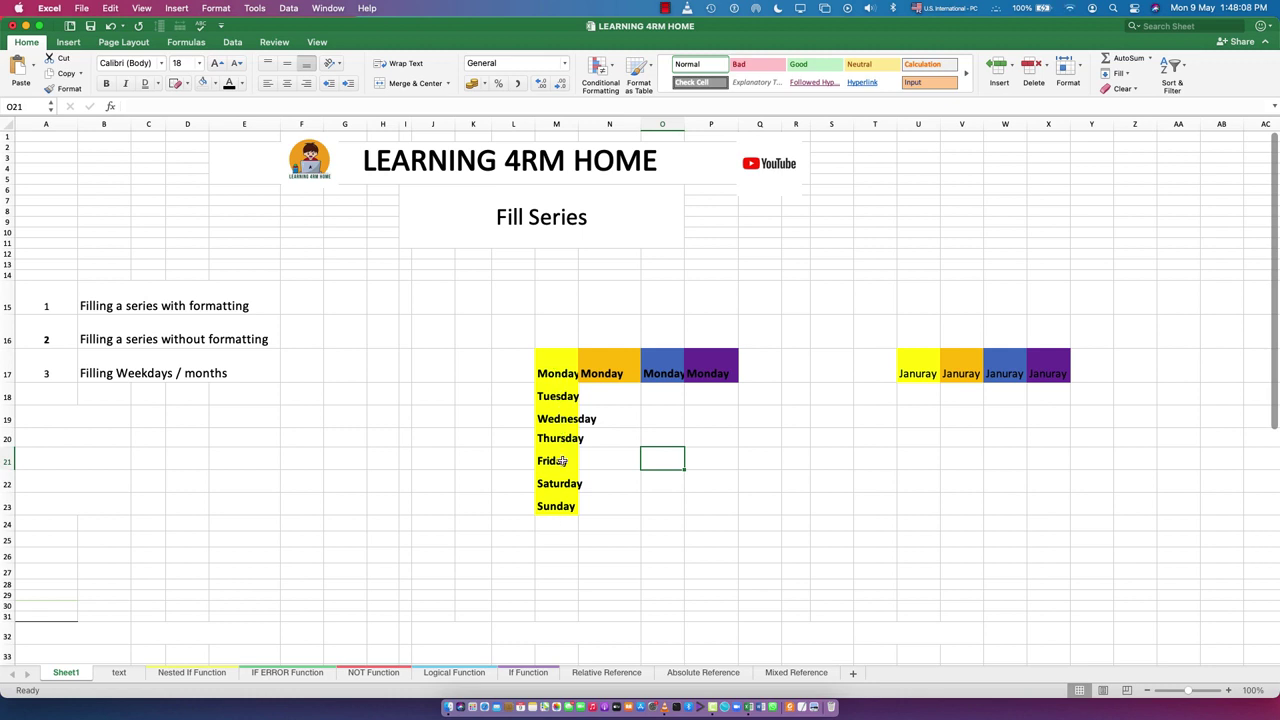
- Fill the day series from the orange Monday cell N17 down to N23 using Fill Without Formatting
{"action": "left_click", "coordinate": [612, 373]}
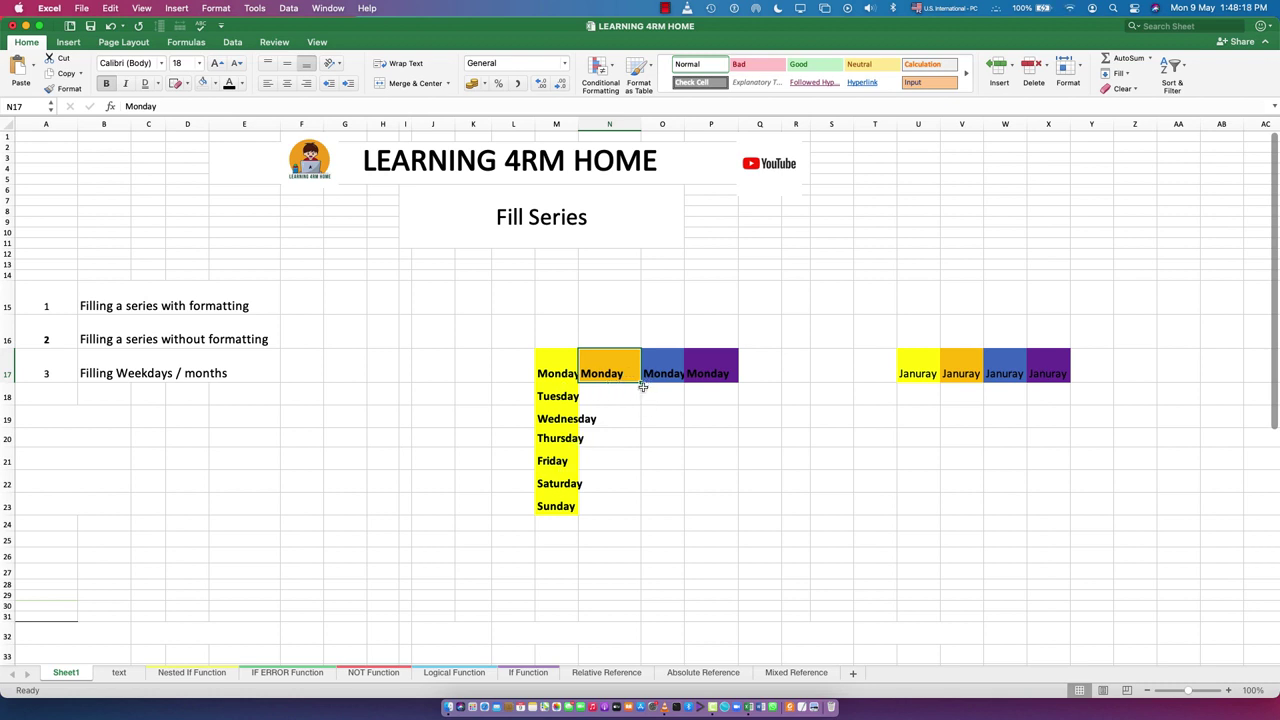
{"action": "left_click_drag", "start_coordinate": [642, 381], "coordinate": [634, 509]}
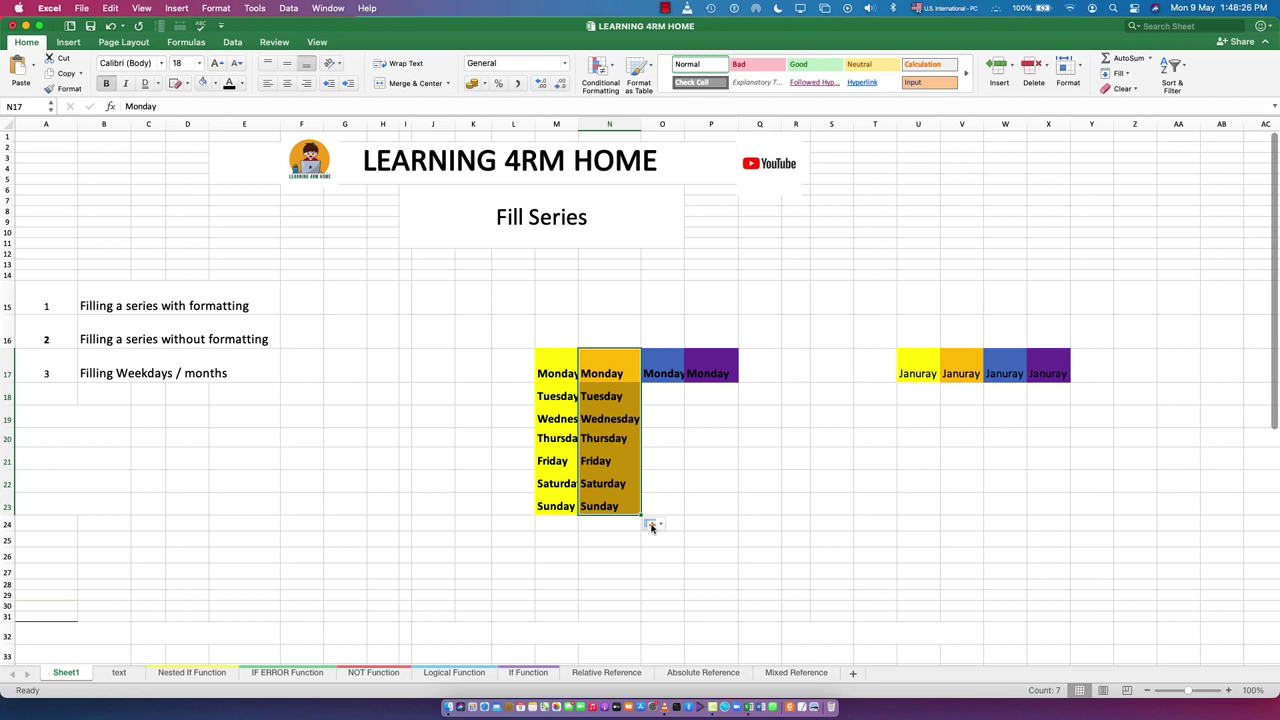
{"action": "left_click", "coordinate": [660, 525]}
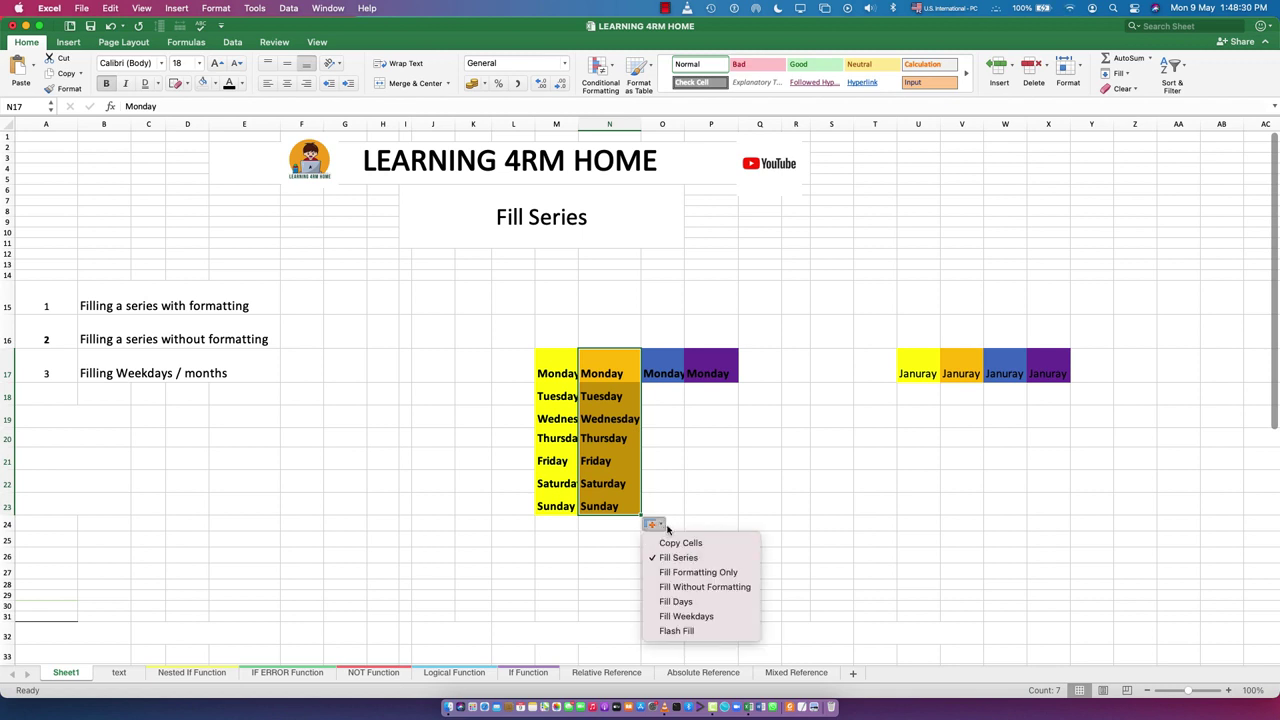
{"action": "left_click", "coordinate": [702, 590]}
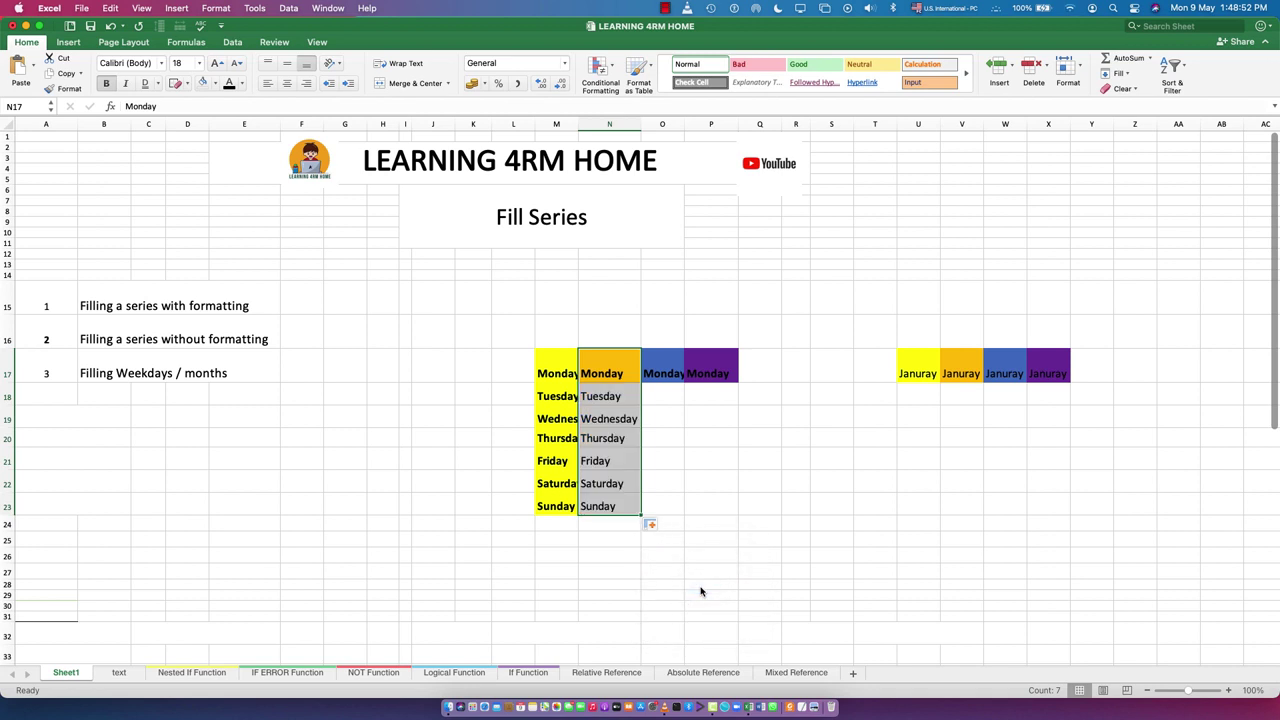
{"action": "left_click_drag", "start_coordinate": [610, 522], "coordinate": [609, 573]}
{"action": "left_click", "coordinate": [609, 573]}
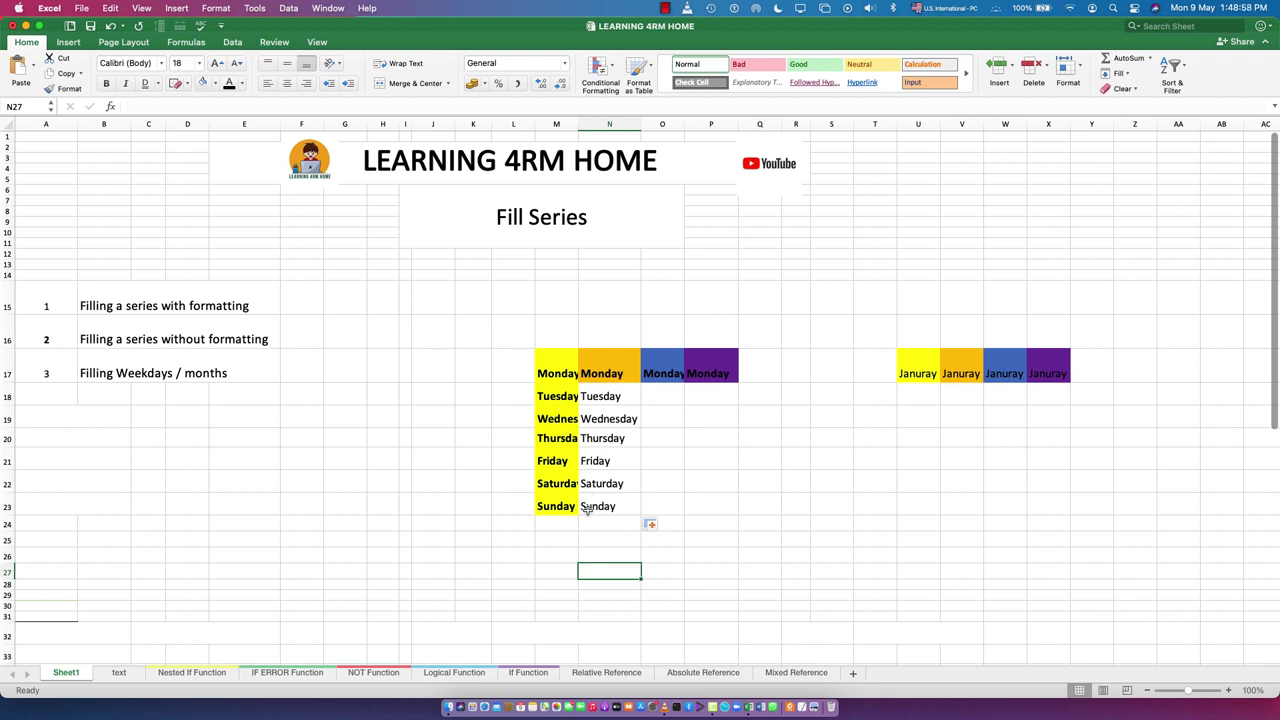
{"action": "left_click", "coordinate": [603, 397]}
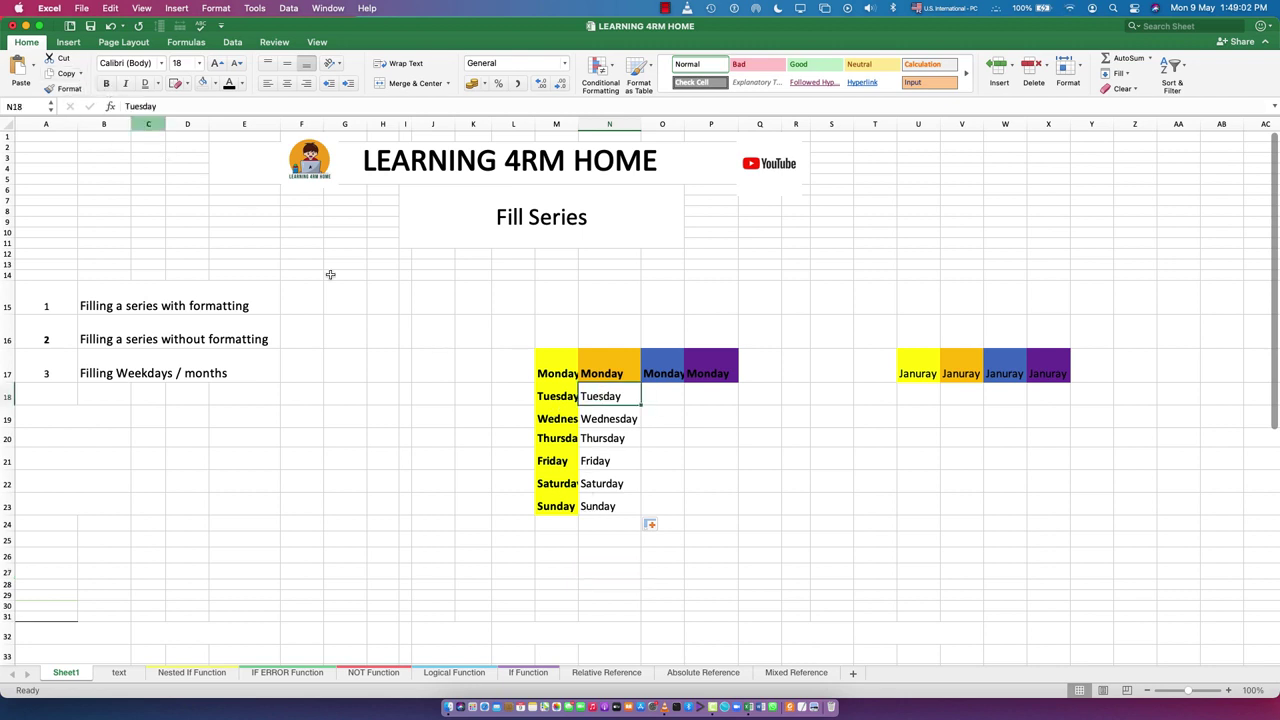
{"action": "left_click", "coordinate": [552, 398]}
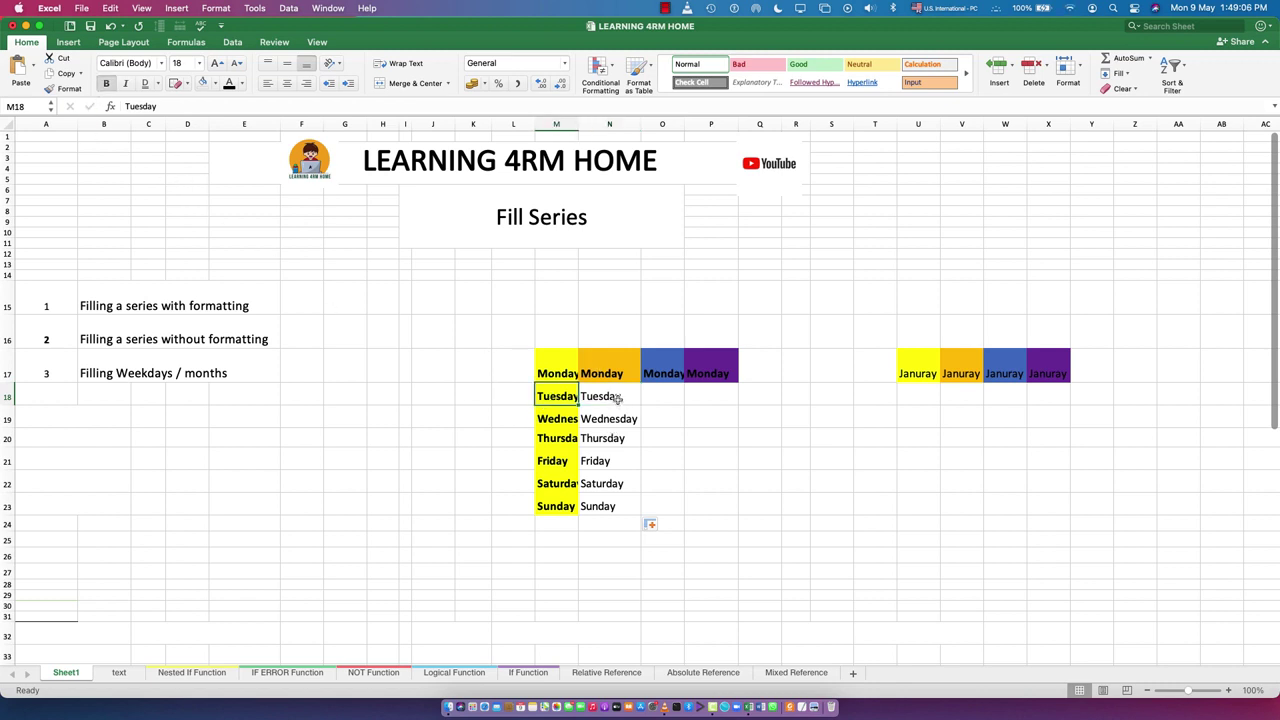
- Fill from the blue Monday cell O17 down to O23 using Fill Formatting Only
{"action": "left_click", "coordinate": [670, 372]}
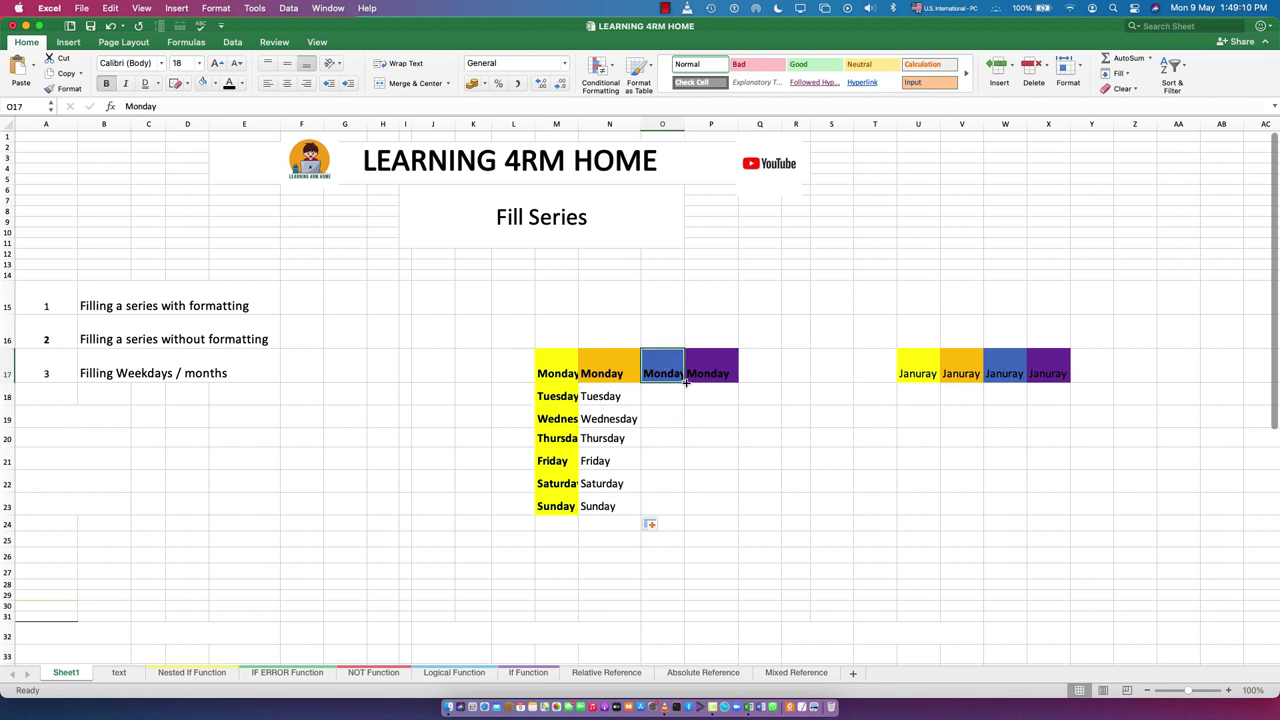
{"action": "left_click_drag", "start_coordinate": [684, 382], "coordinate": [684, 521]}
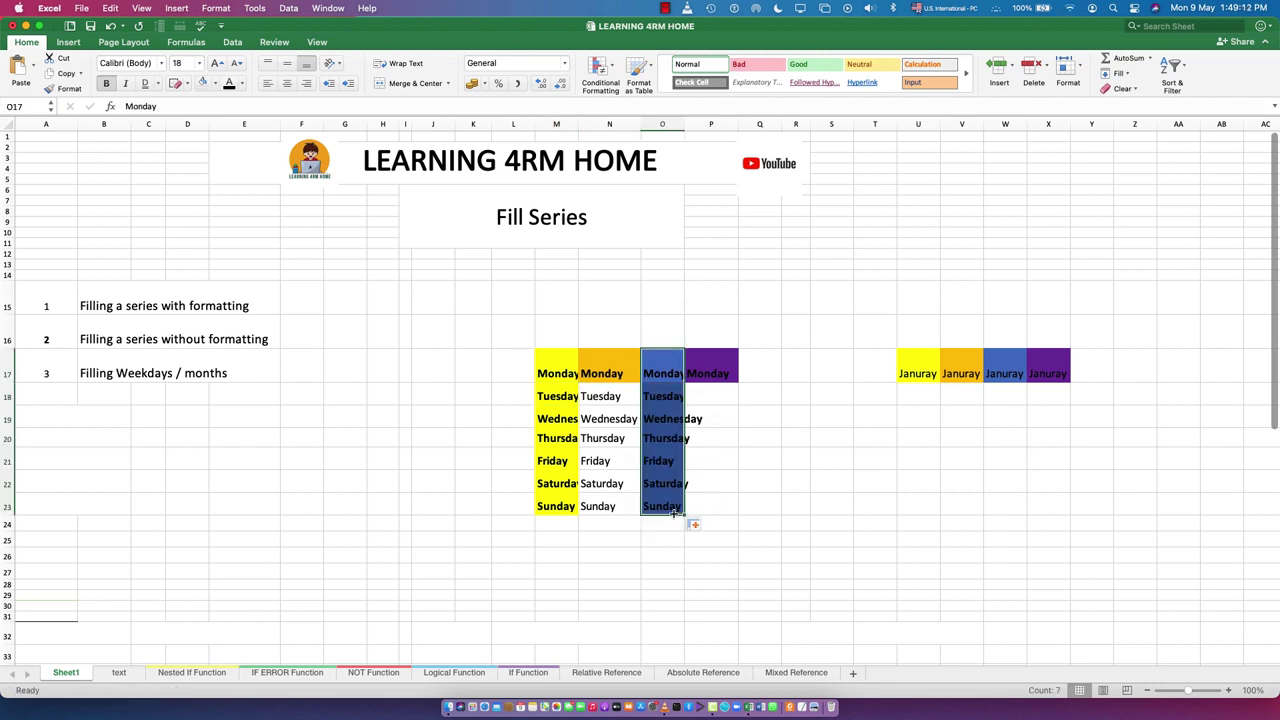
{"action": "left_click", "coordinate": [694, 523]}
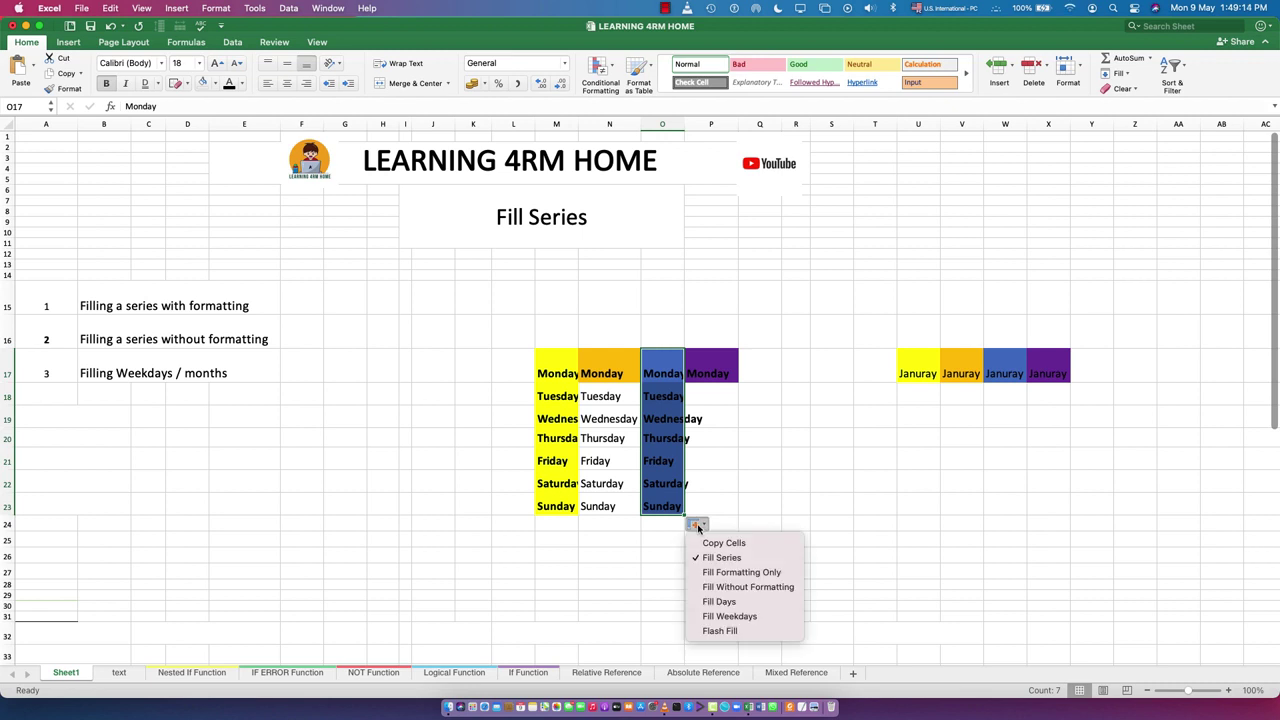
{"action": "left_click", "coordinate": [733, 578]}
{"action": "left_click", "coordinate": [748, 460]}
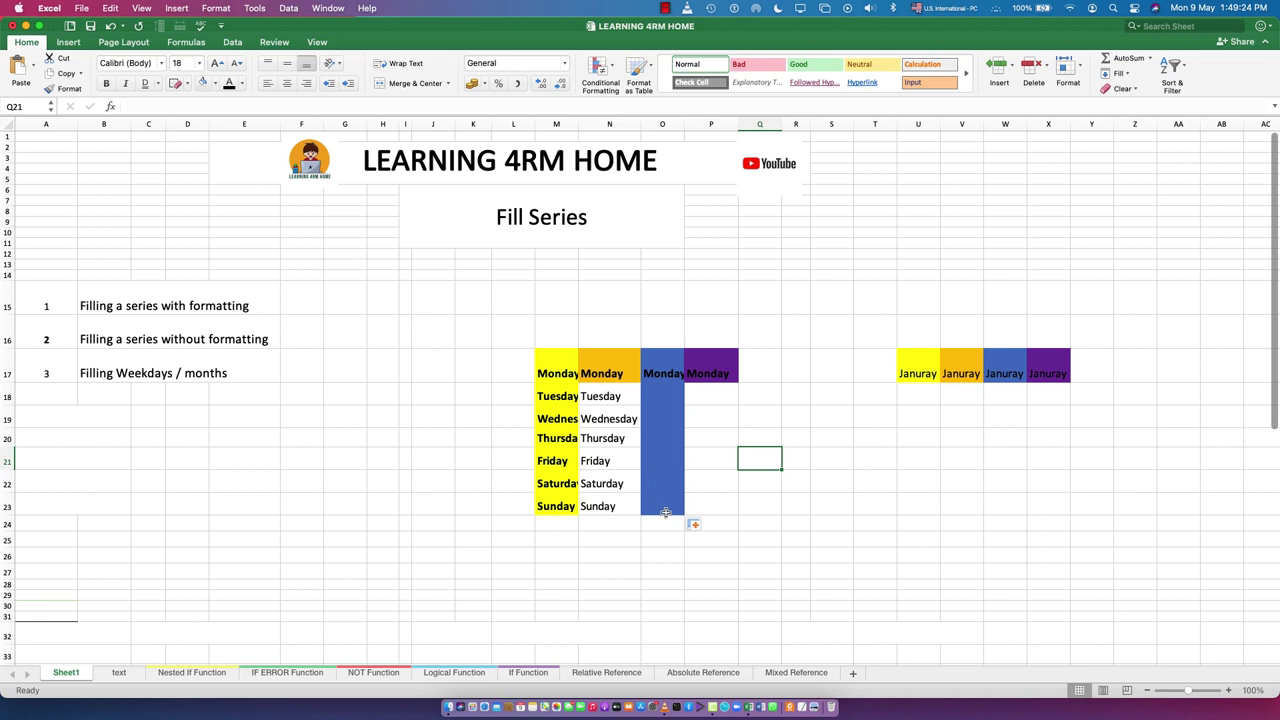
- Fill from the purple Monday cell P17 down to P23 using Fill Weekdays
{"action": "left_click", "coordinate": [715, 367]}
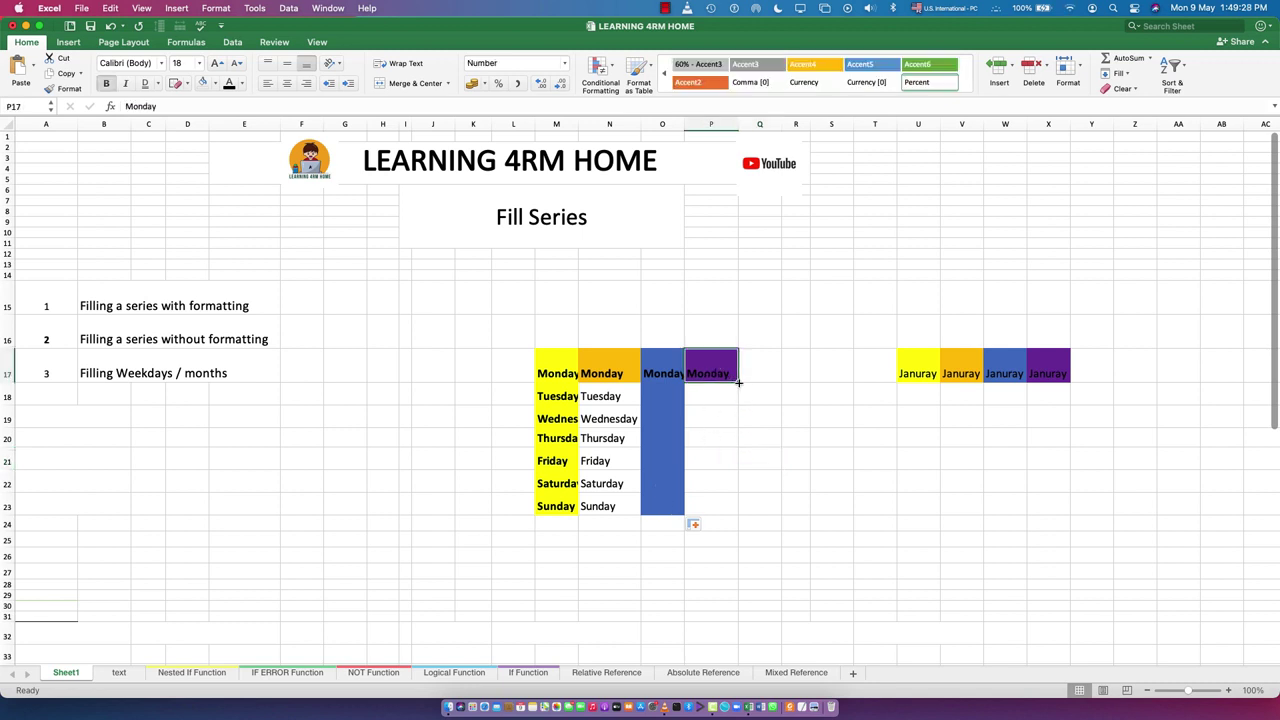
{"action": "left_click_drag", "start_coordinate": [738, 382], "coordinate": [733, 514]}
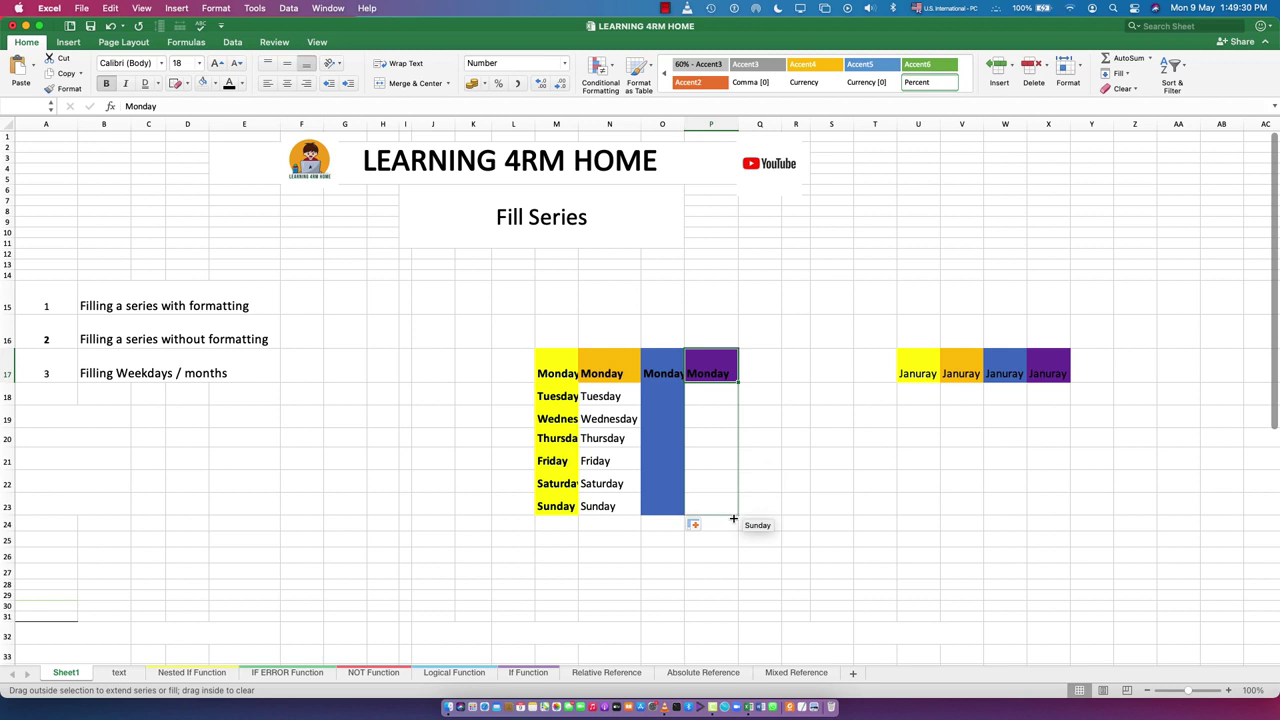
{"action": "left_click_drag", "start_coordinate": [733, 518], "coordinate": [733, 518]}
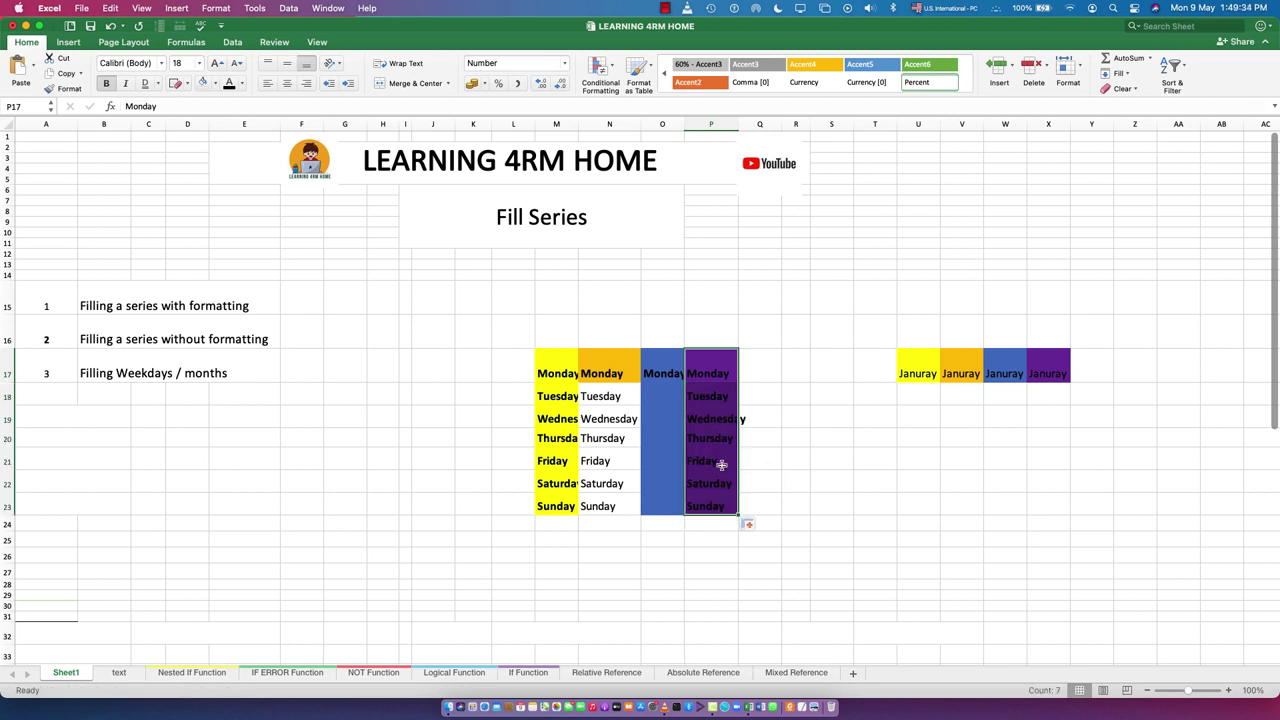
{"action": "left_click", "coordinate": [756, 526]}
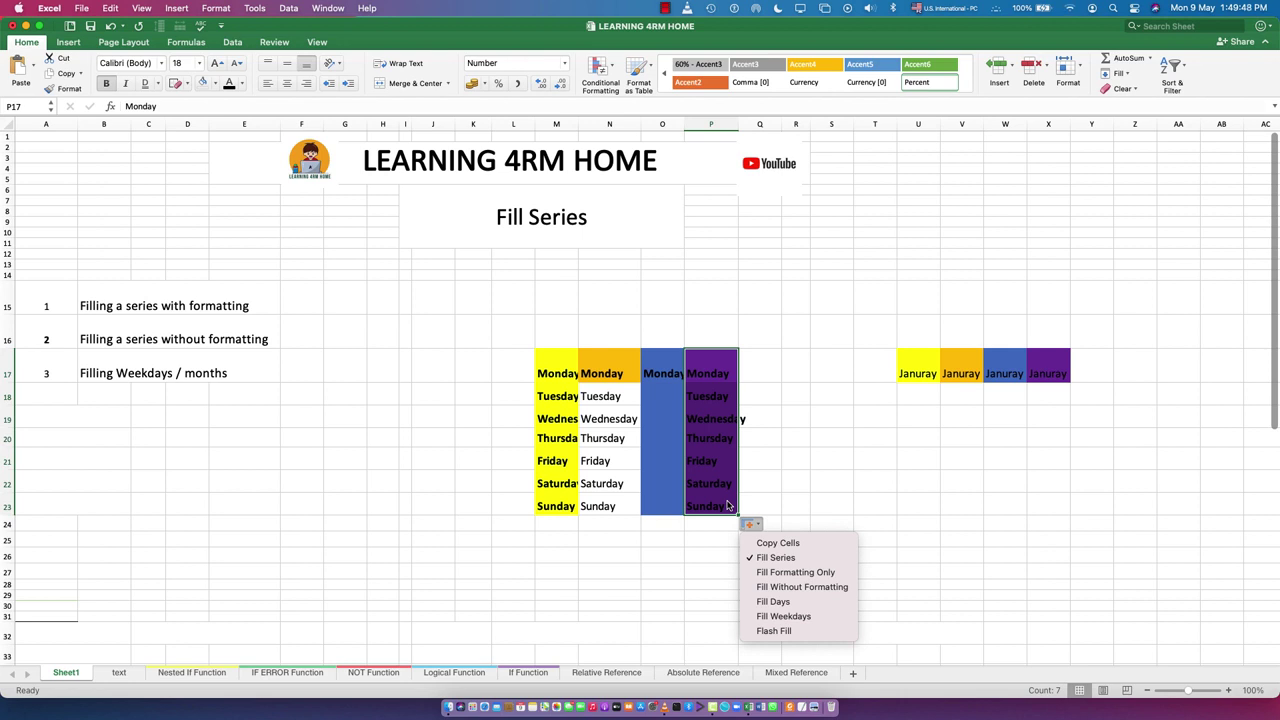
{"action": "left_click", "coordinate": [785, 616]}
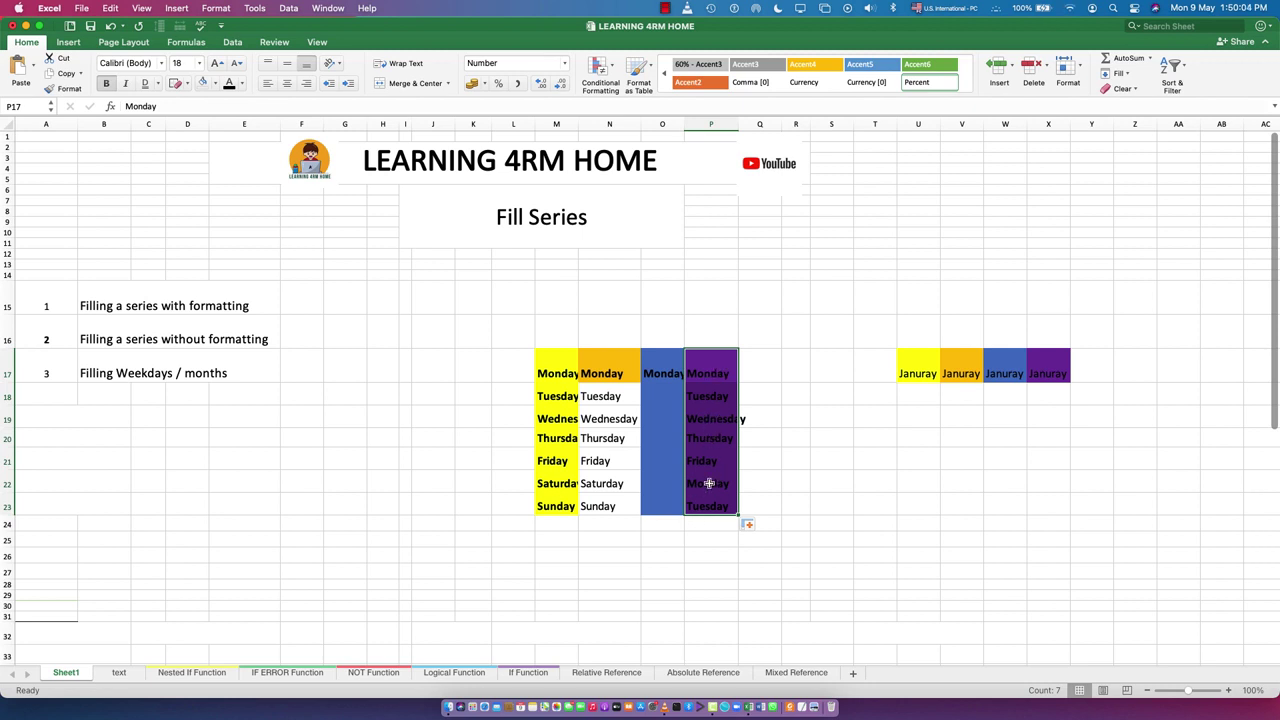
- Change the fill option for the purple column P17:P23 to Fill Days
{"action": "left_click", "coordinate": [756, 526]}
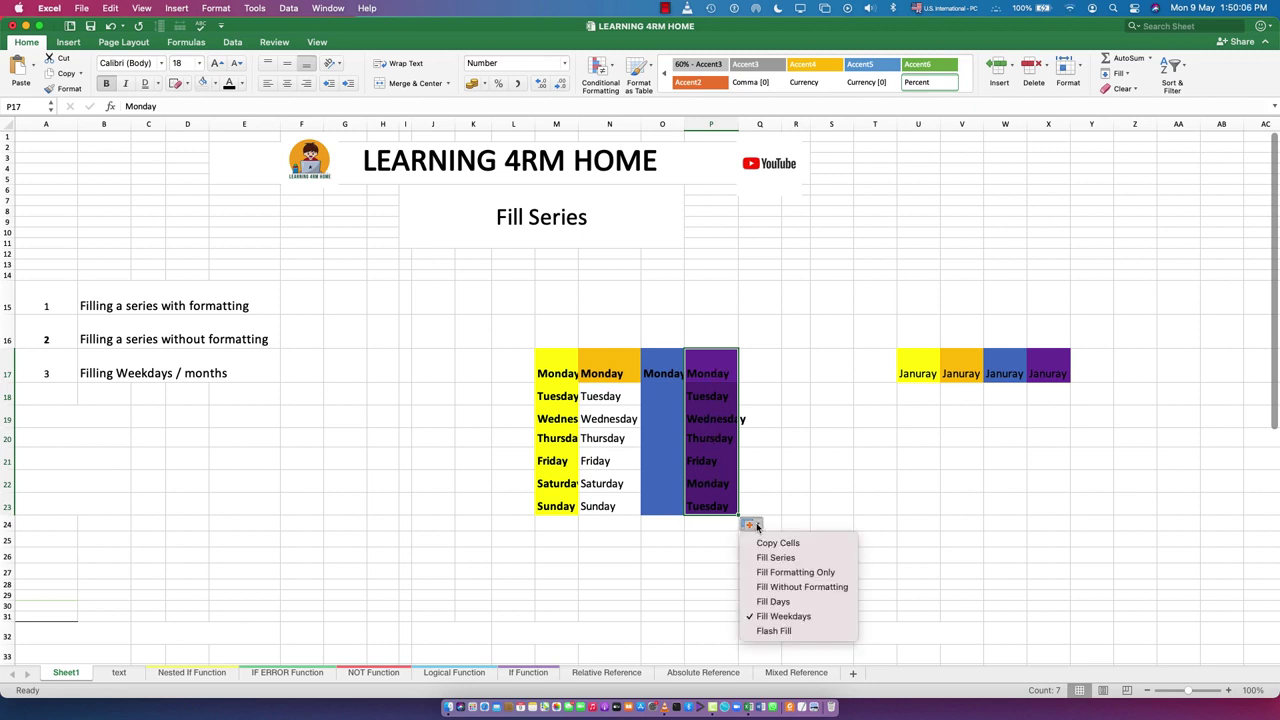
{"action": "left_click", "coordinate": [776, 602]}
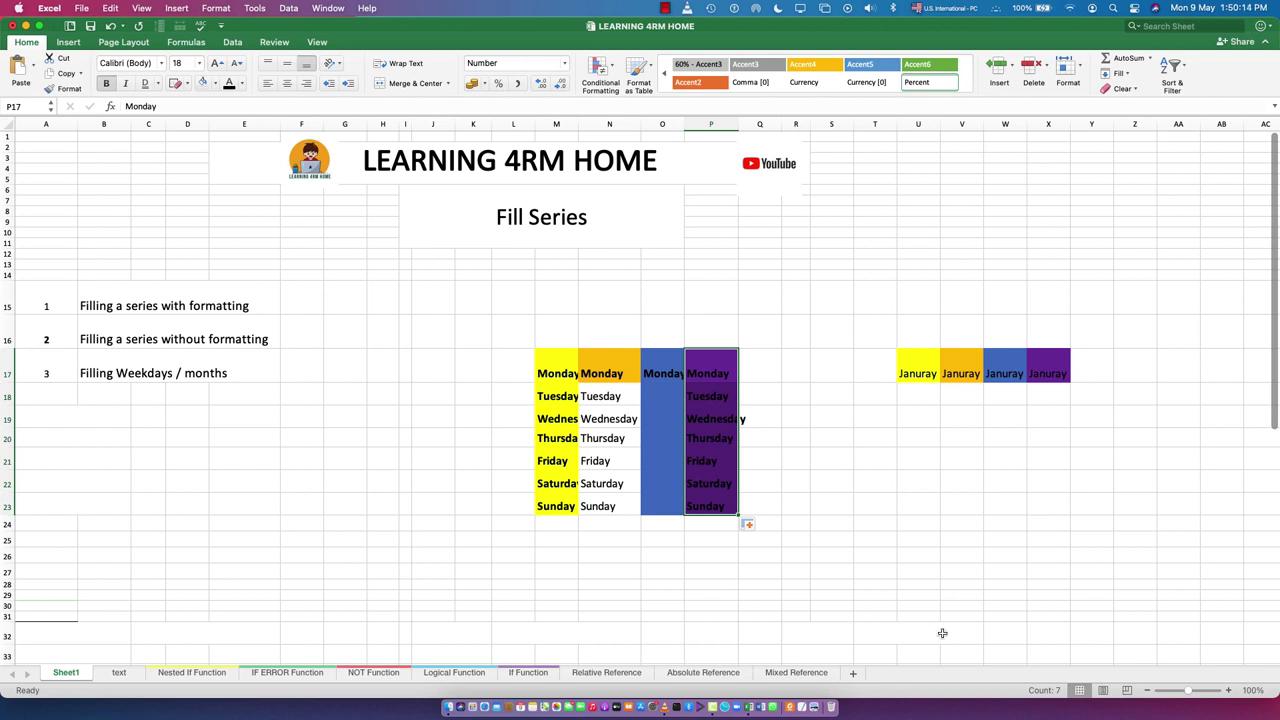
{"action": "left_click", "coordinate": [944, 458]}
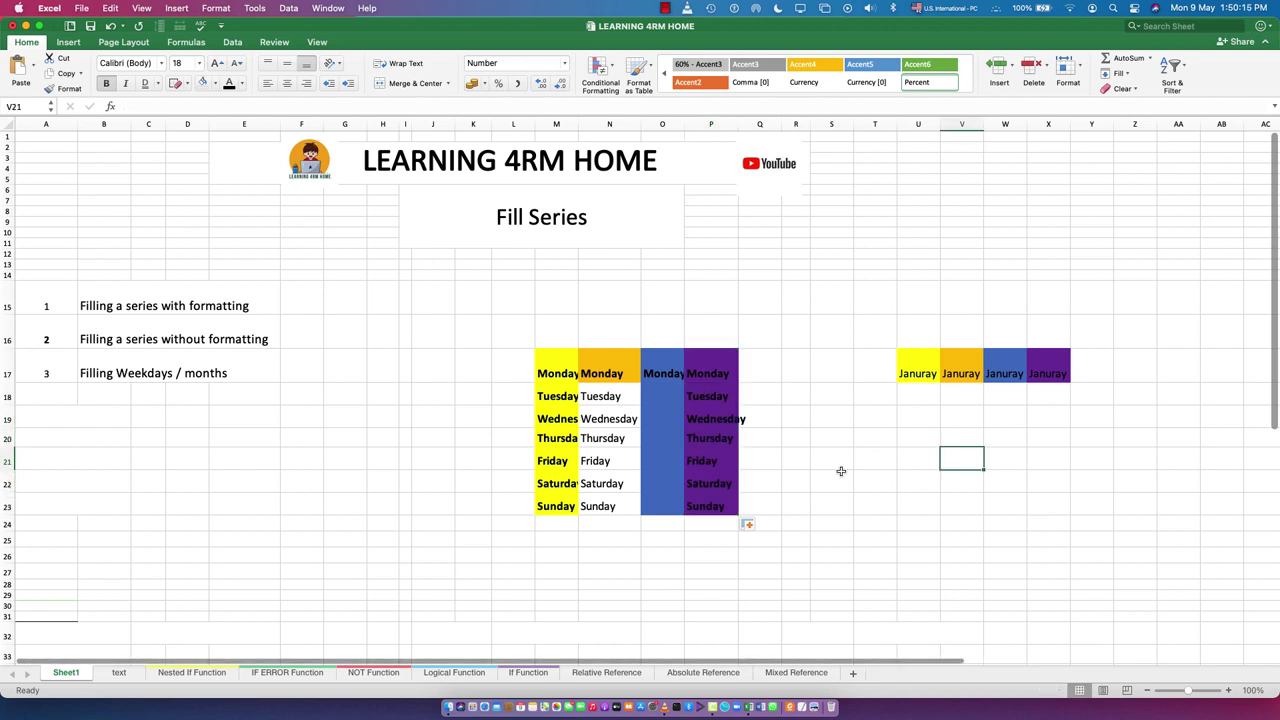
- Try to fill a month series from the yellow Januray cell U17 down to U28, and undo the fill
{"action": "left_click", "coordinate": [924, 371]}
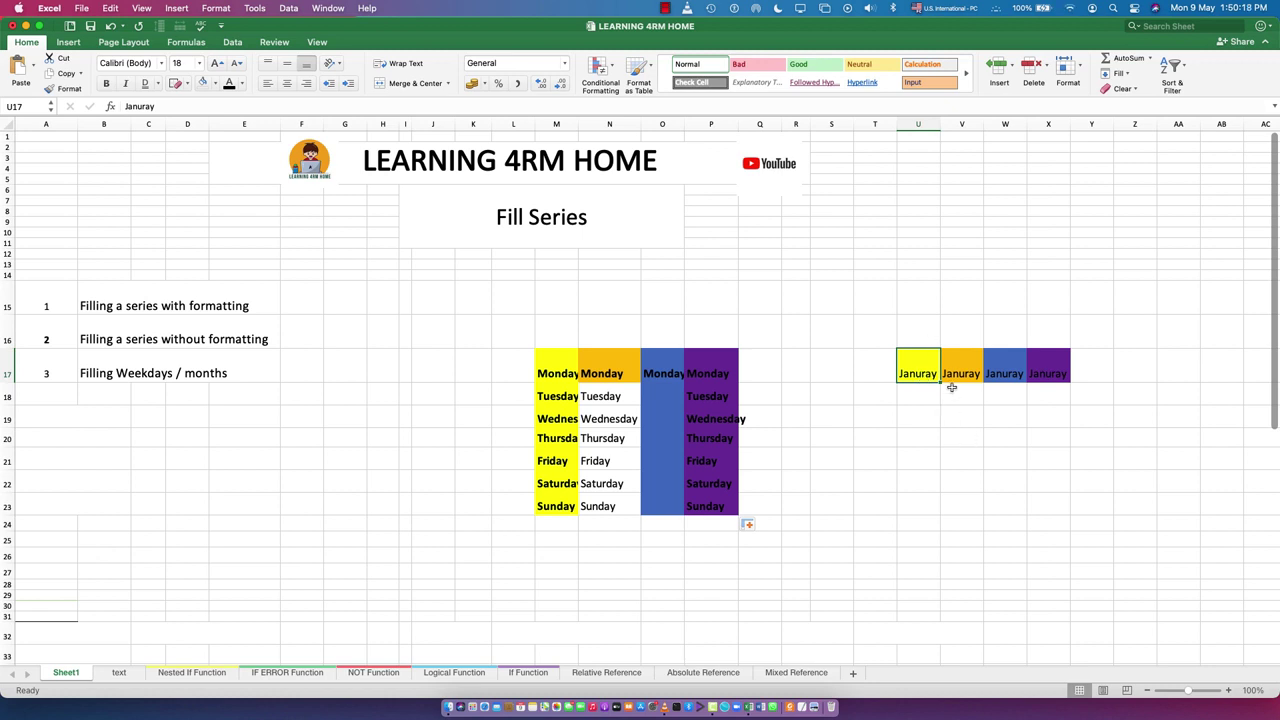
{"action": "left_click_drag", "start_coordinate": [940, 381], "coordinate": [948, 600]}
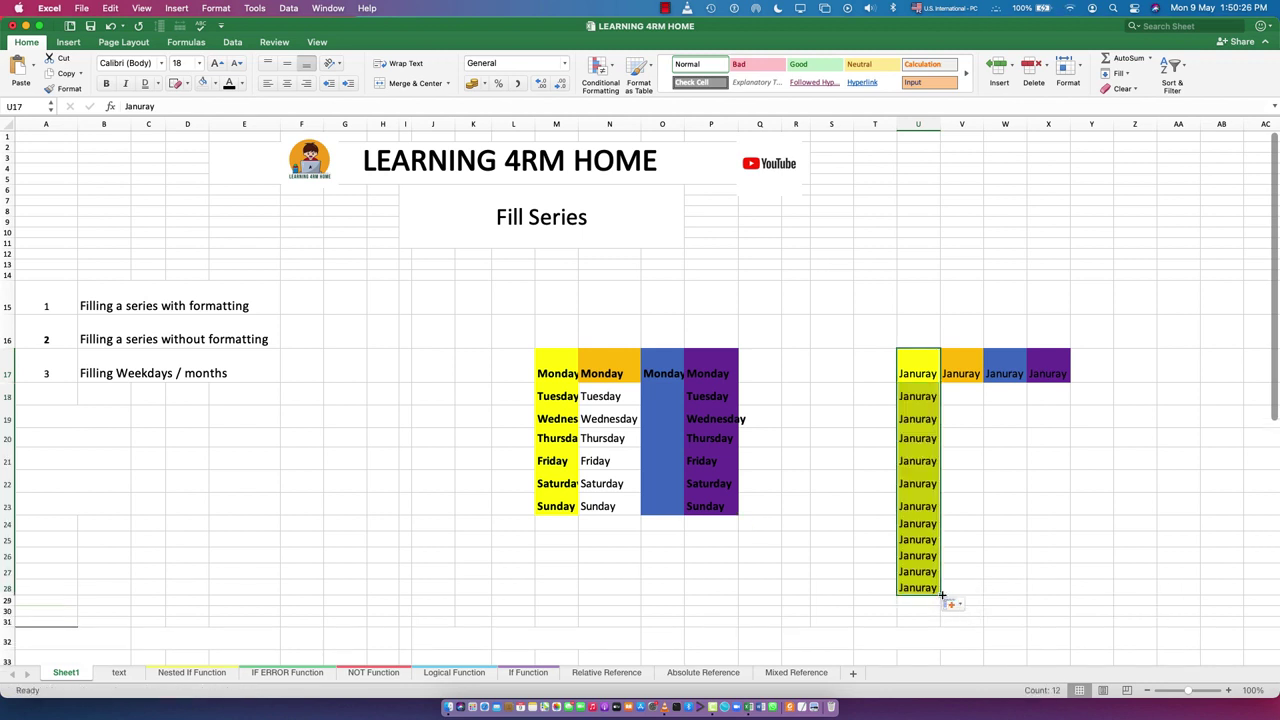
{"action": "key", "text": "super+z"}
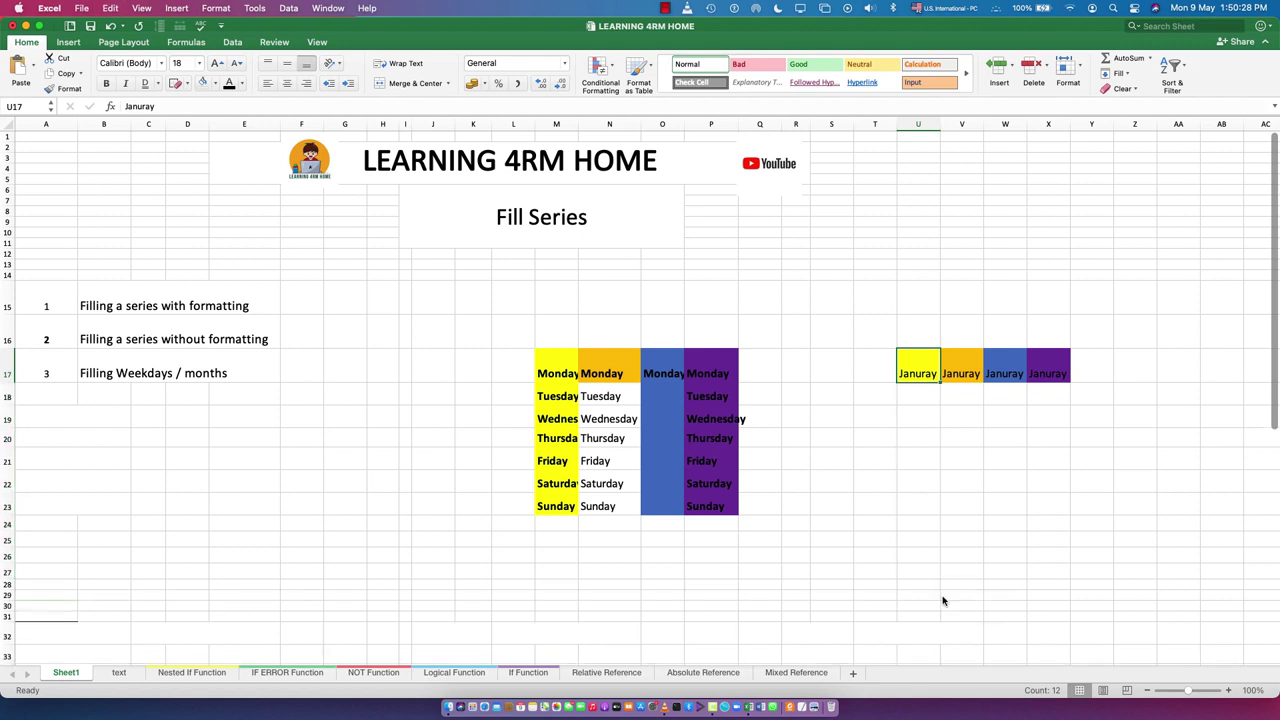
- Correct the misspelled month in the yellow cell U17 to January
{"action": "double_click", "coordinate": [921, 374]}
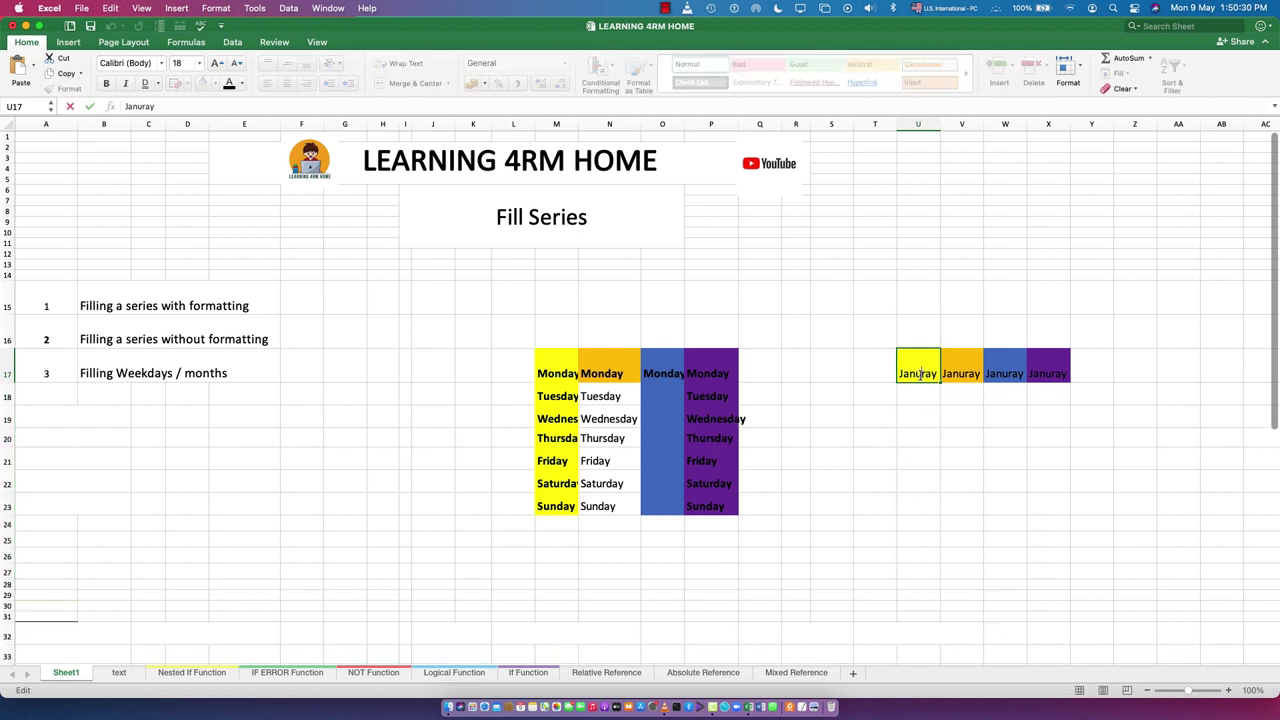
{"action": "type", "text": "a"}
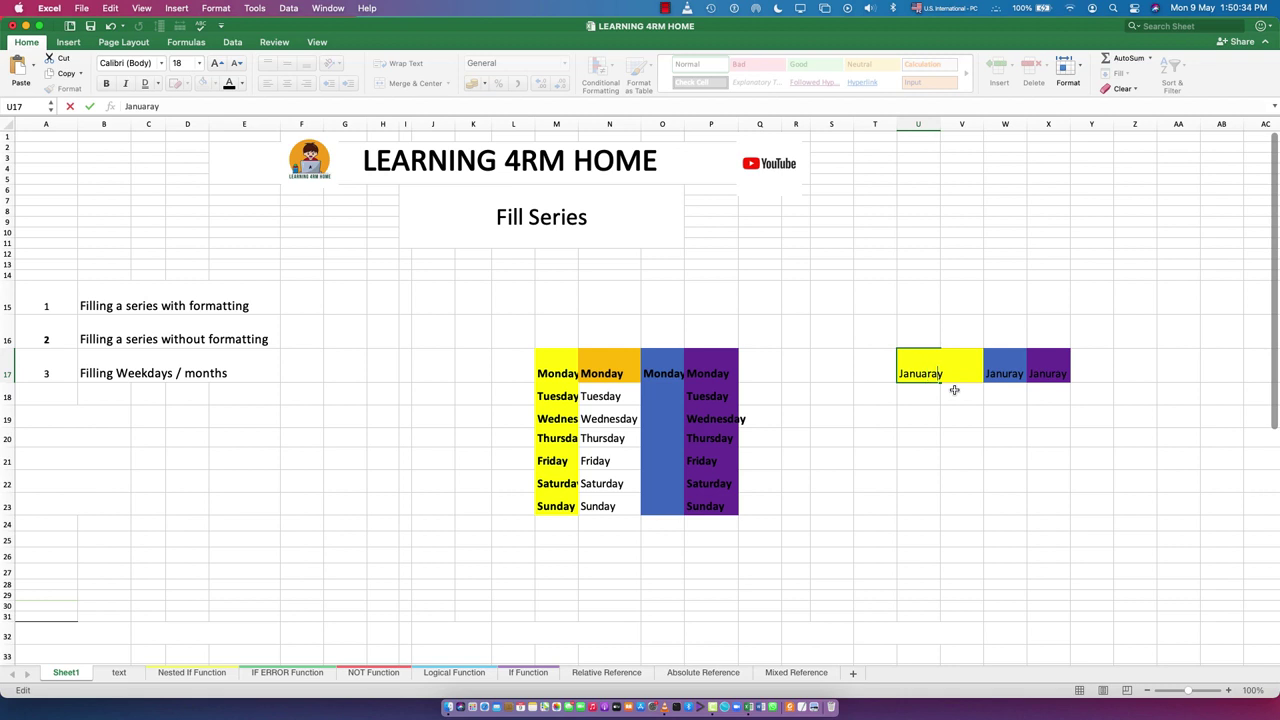
{"action": "key", "text": "Right"}
{"action": "key", "text": "Right"}
{"action": "key", "text": "BackSpace"}
- Copy the corrected January text from U17 into the orange, blue and purple cells V17, W17 and X17
{"action": "double_click", "coordinate": [906, 375]}
{"action": "key", "text": "super+c"}
{"action": "key", "text": "Return"}
{"action": "left_click", "coordinate": [953, 373]}
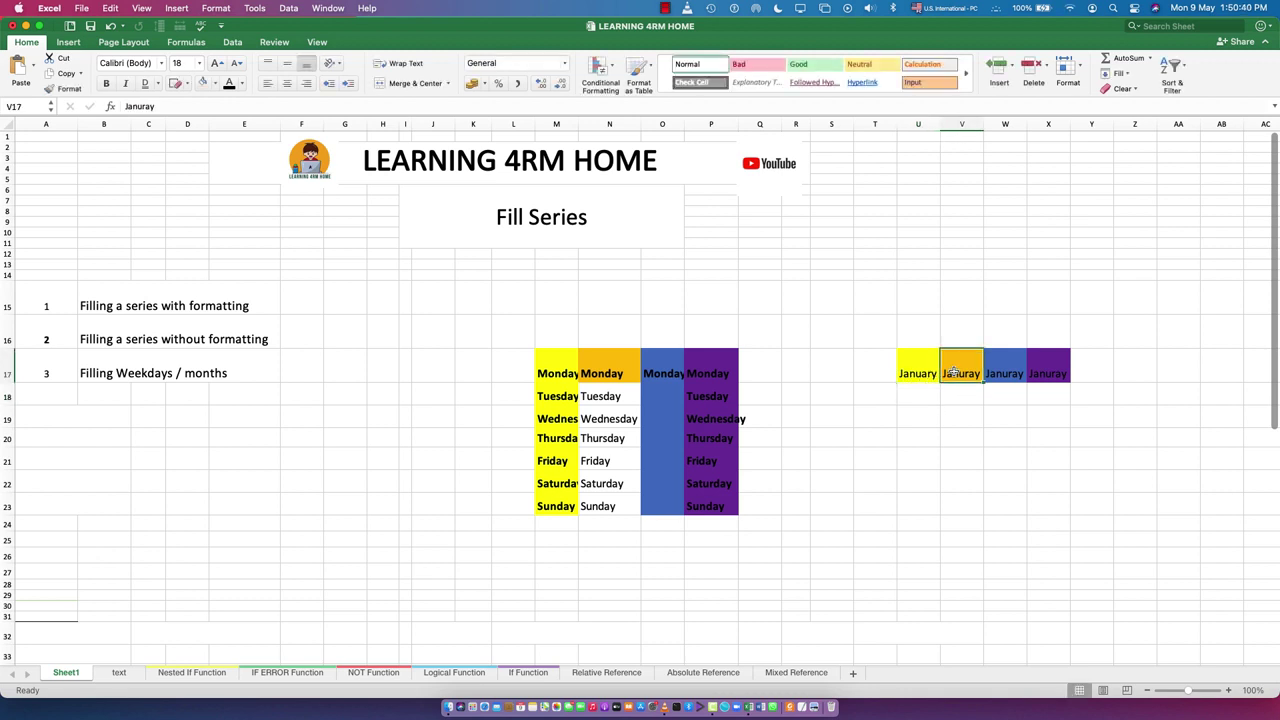
{"action": "key", "text": "super+v"}
{"action": "key", "text": "Right"}
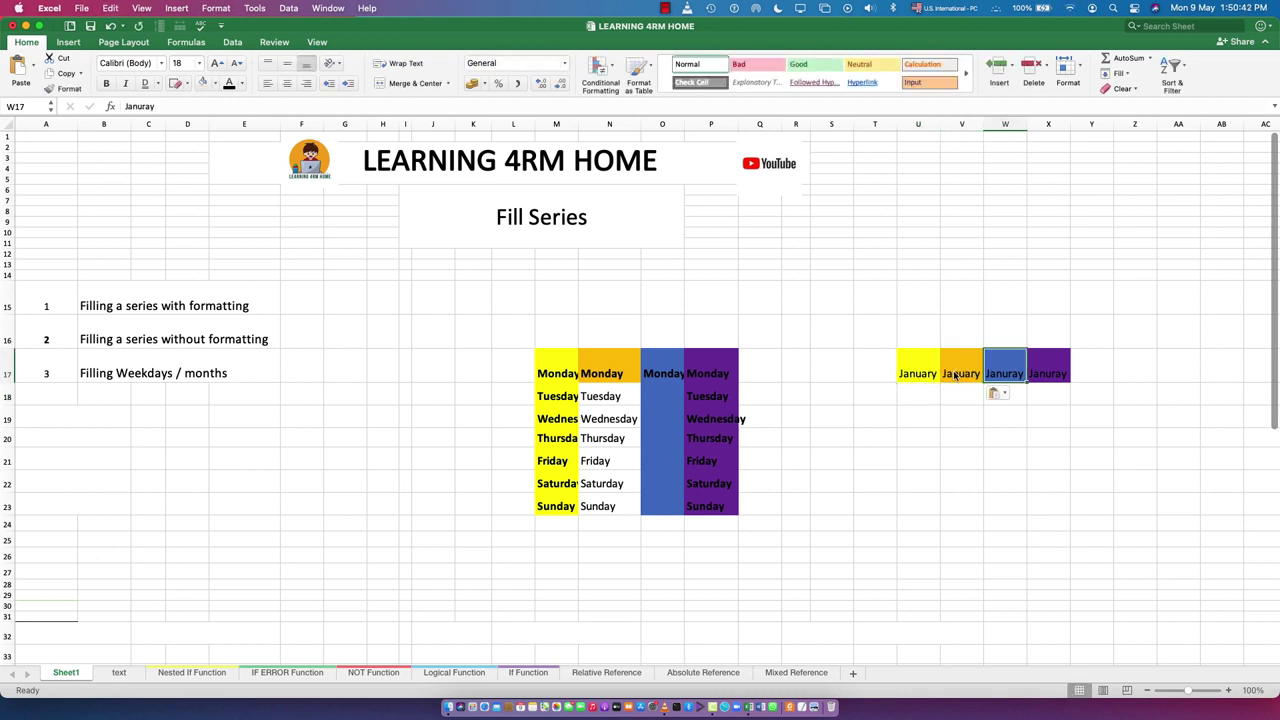
{"action": "key", "text": "super+v"}
{"action": "key", "text": "Right"}
{"action": "key", "text": "super+v"}
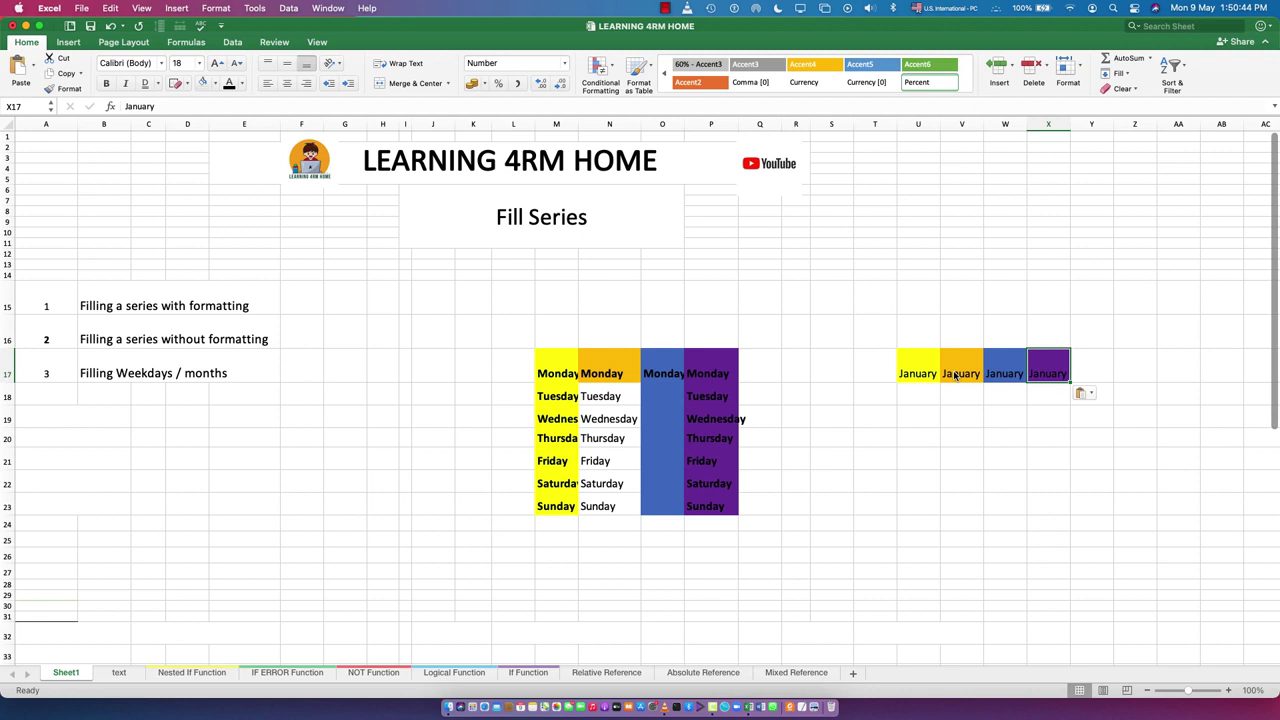
{"action": "key", "text": "Right"}
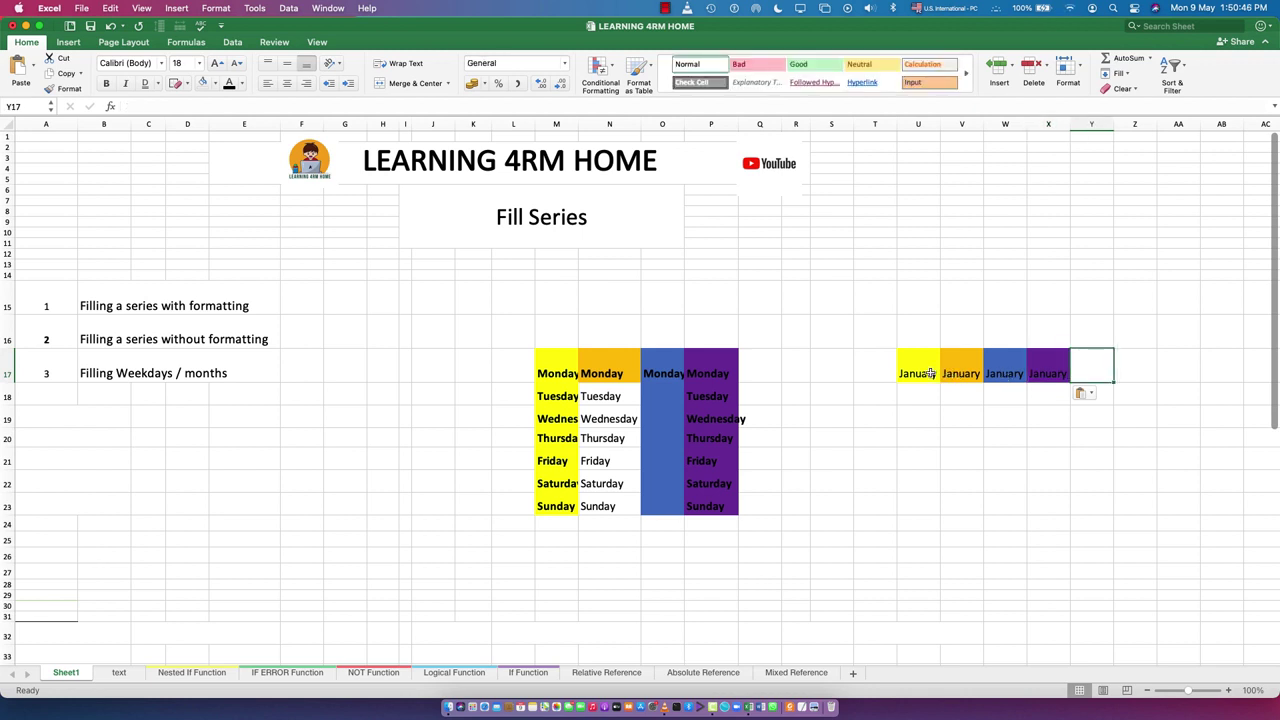
- Fill the month series with its formatting from the yellow January cell U17 down to U28
{"action": "left_click", "coordinate": [930, 372]}
{"action": "left_click_drag", "start_coordinate": [940, 383], "coordinate": [937, 550]}
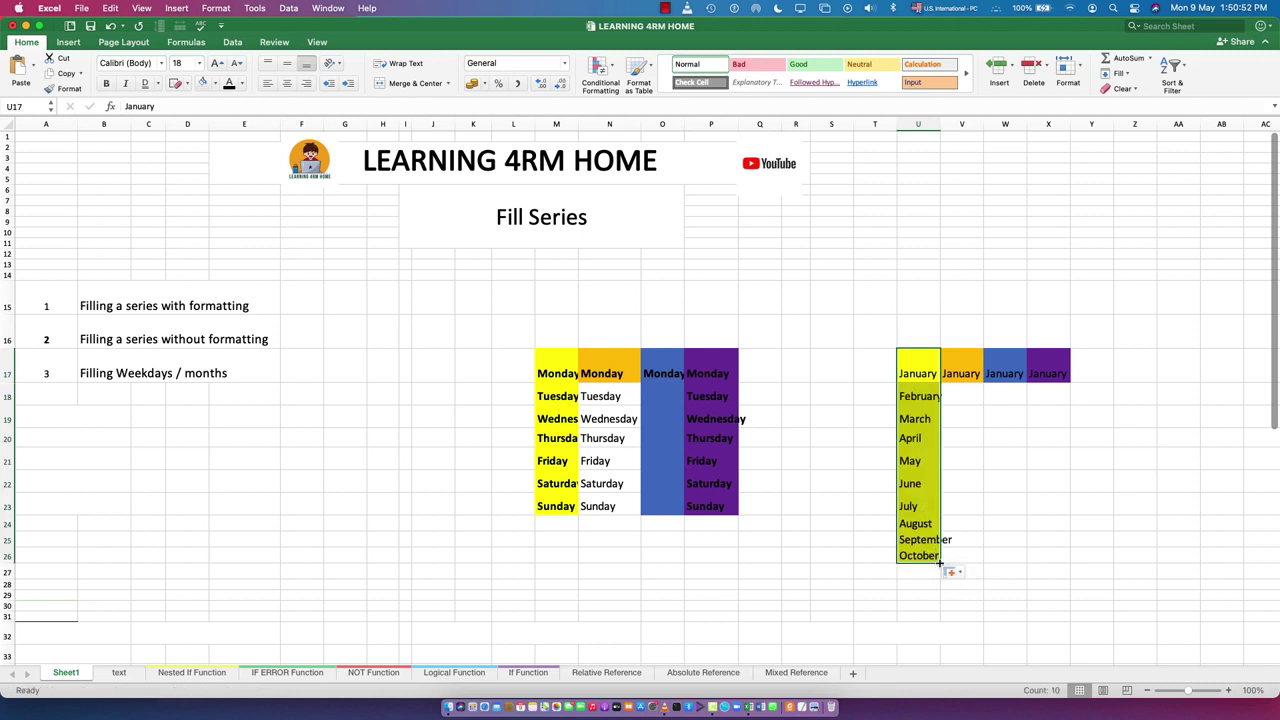
{"action": "left_click_drag", "start_coordinate": [940, 563], "coordinate": [941, 596]}
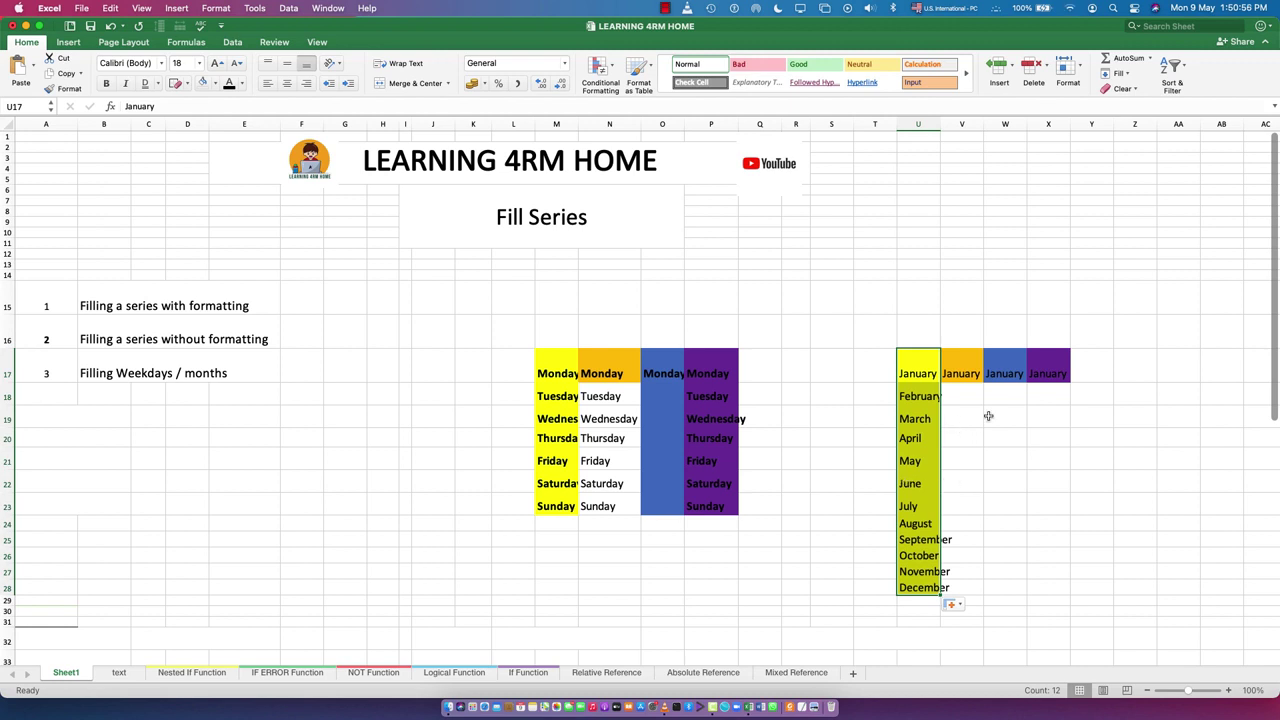
- Fill from the orange January cell V17 down to V28 using Fill Formatting Only
{"action": "left_click", "coordinate": [963, 372]}
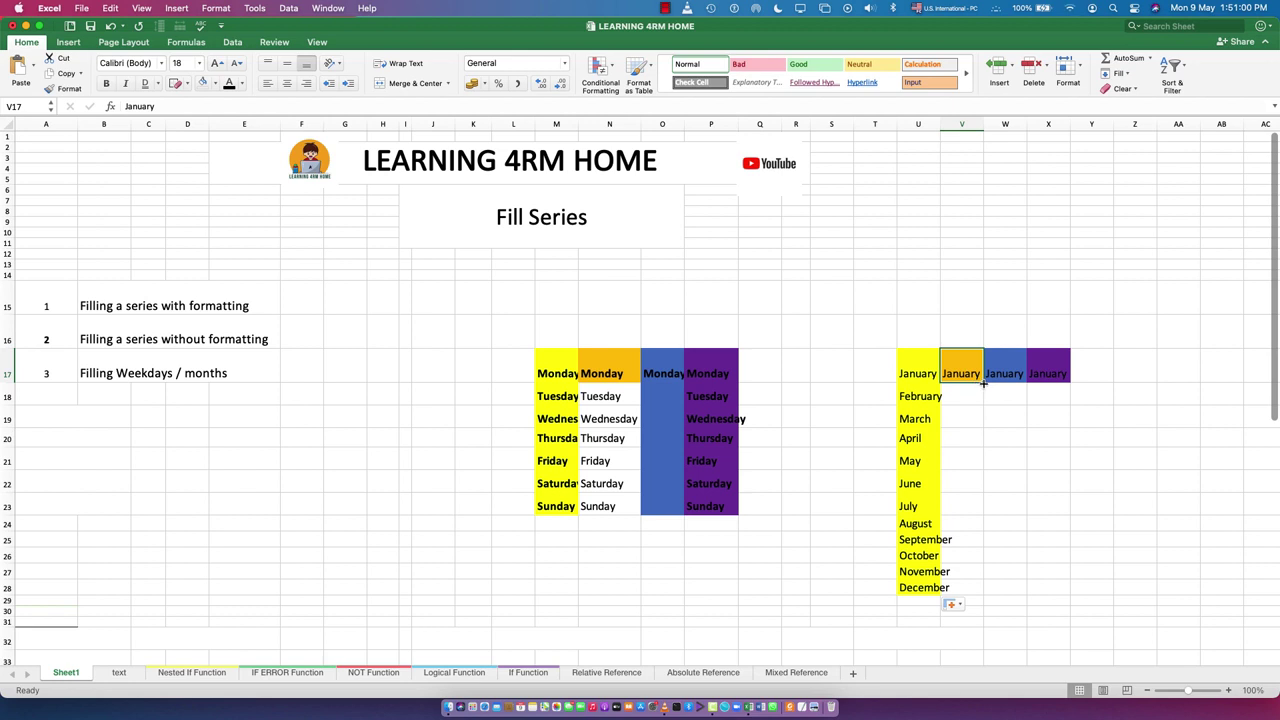
{"action": "left_click_drag", "start_coordinate": [983, 383], "coordinate": [979, 593]}
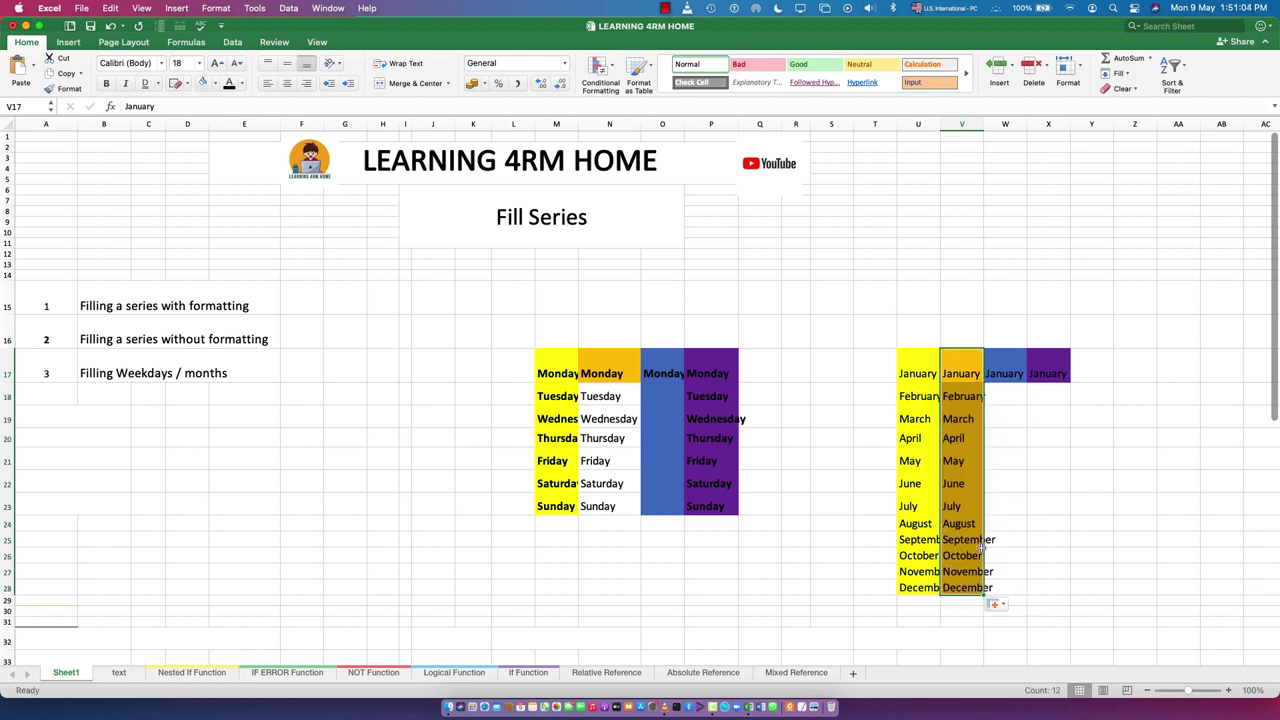
{"action": "left_click", "coordinate": [1000, 605]}
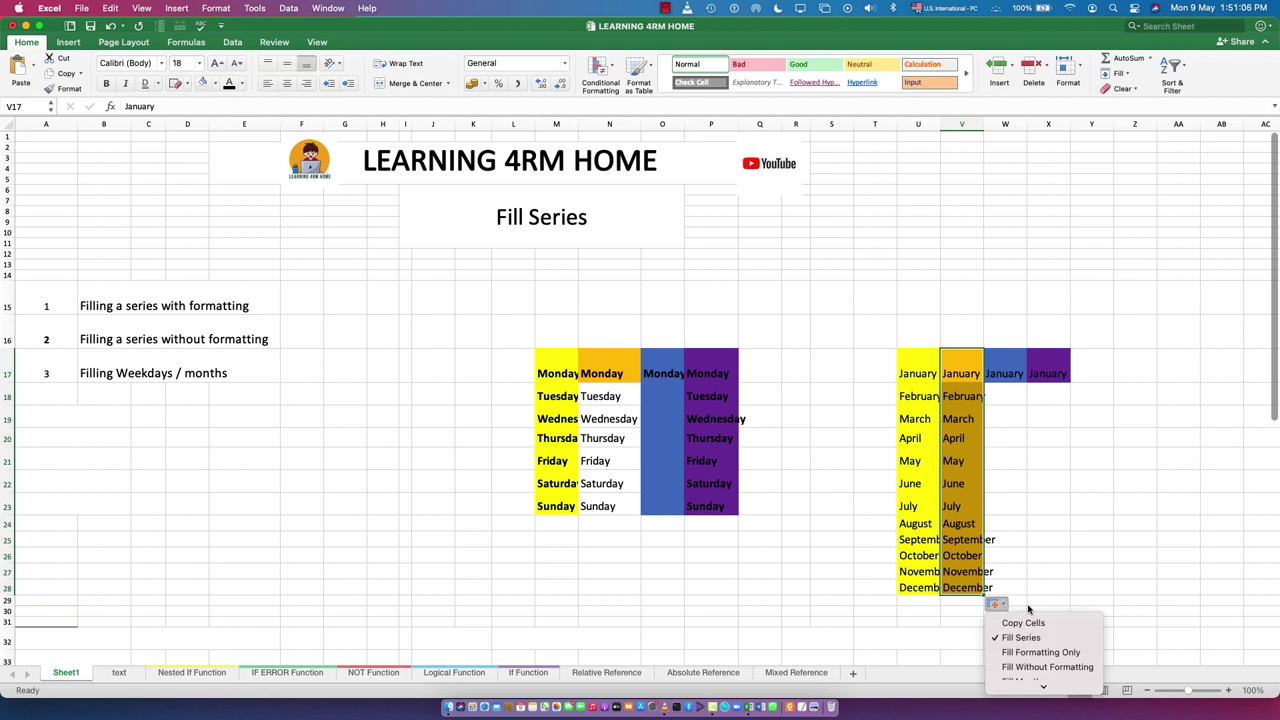
{"action": "left_click", "coordinate": [1035, 657]}
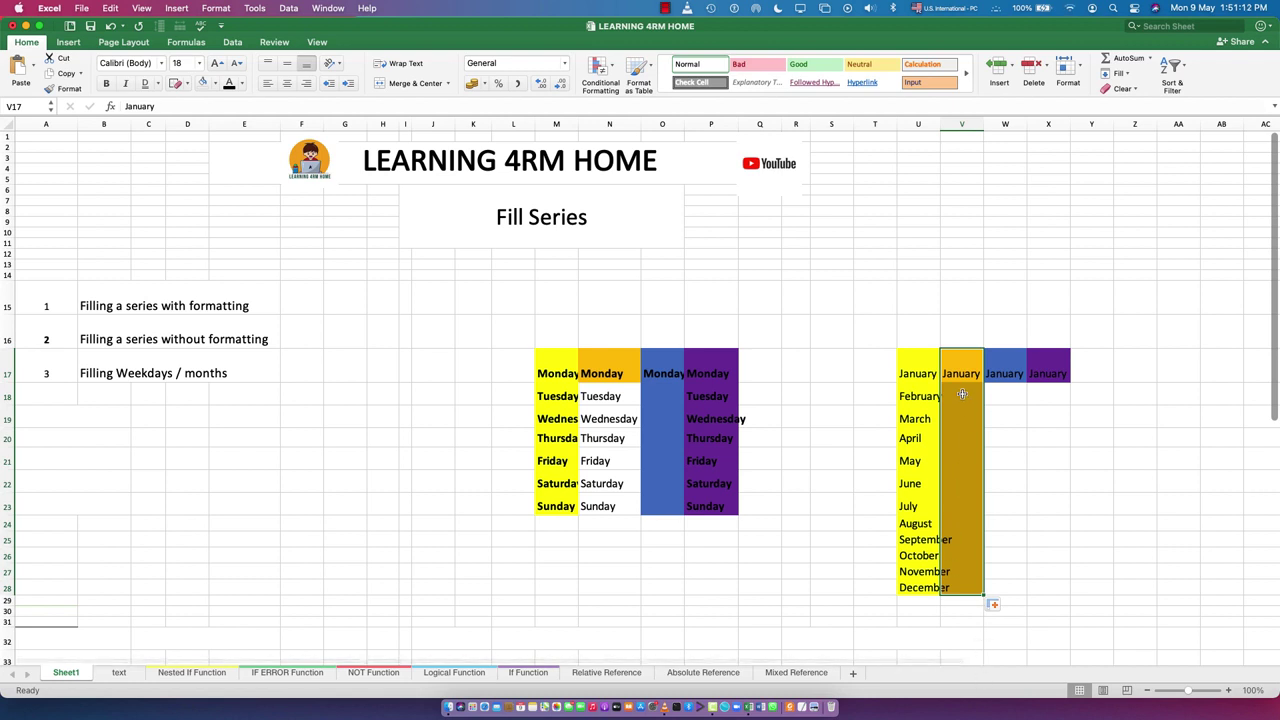
- Fill from the blue January cell W17 down to W28 using Fill Without Formatting
{"action": "left_click", "coordinate": [1007, 371]}
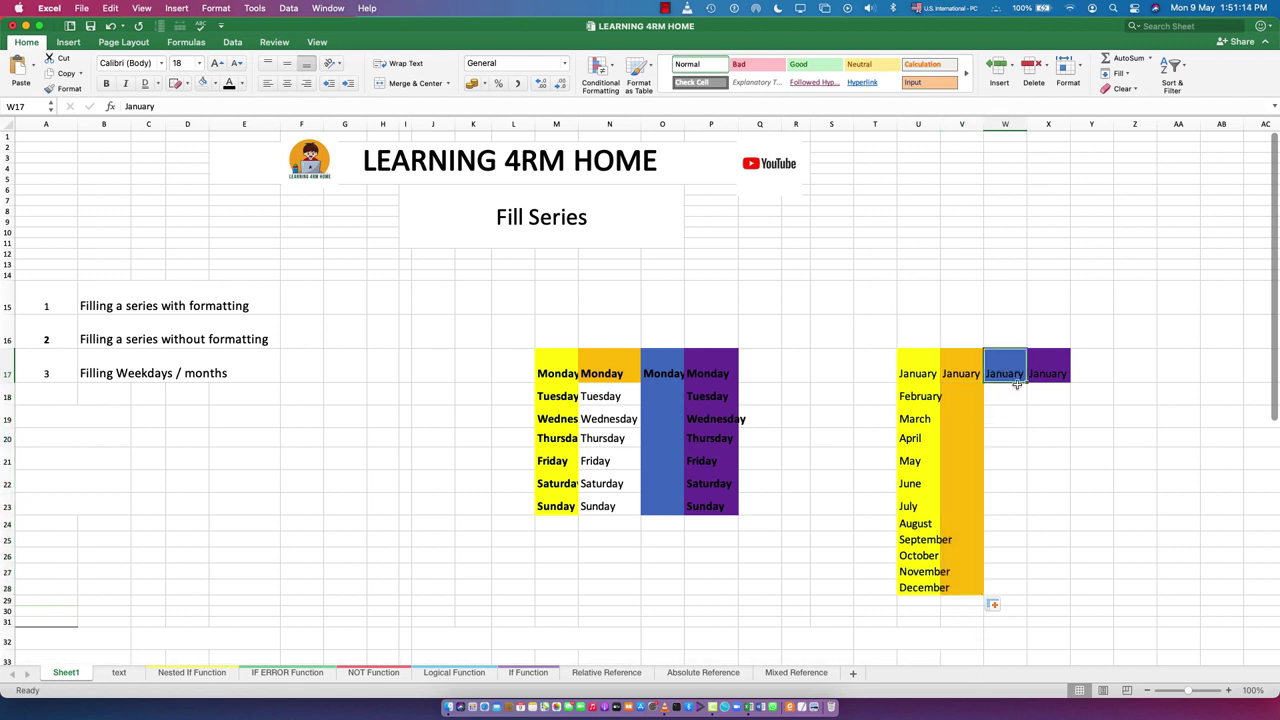
{"action": "left_click_drag", "start_coordinate": [1027, 381], "coordinate": [1008, 593]}
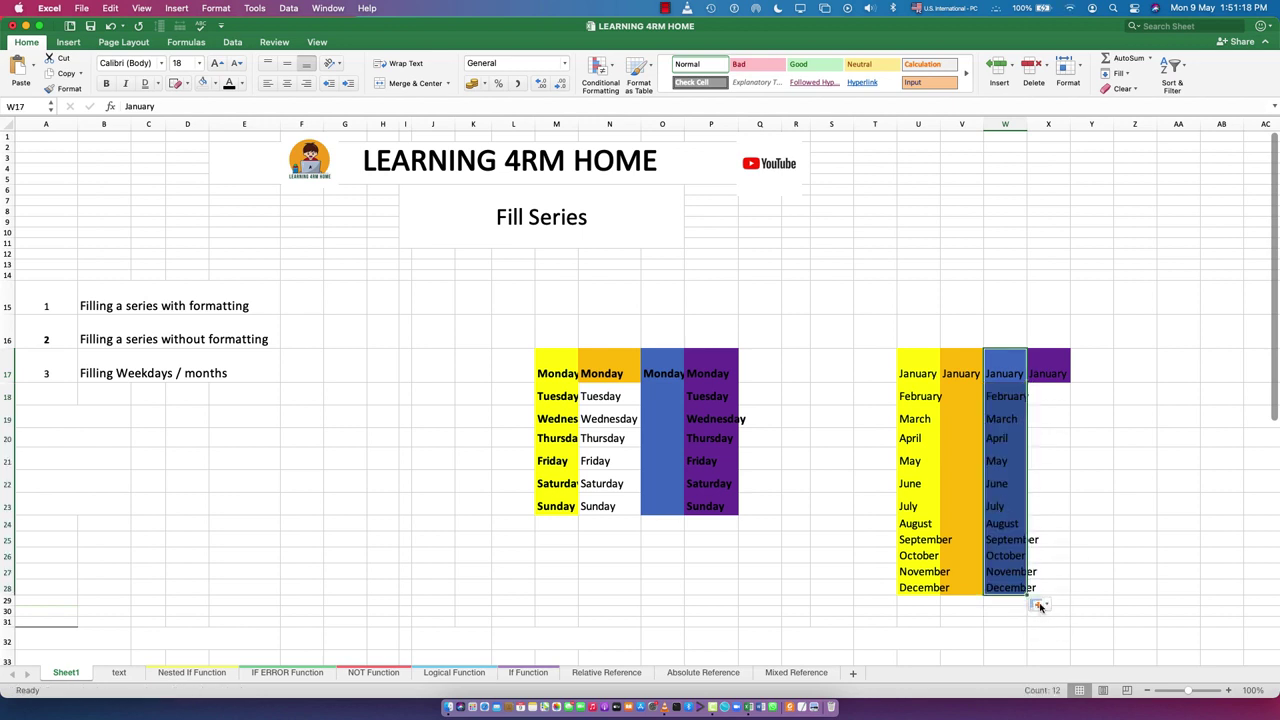
{"action": "left_click", "coordinate": [1038, 605]}
{"action": "left_click", "coordinate": [1092, 667]}
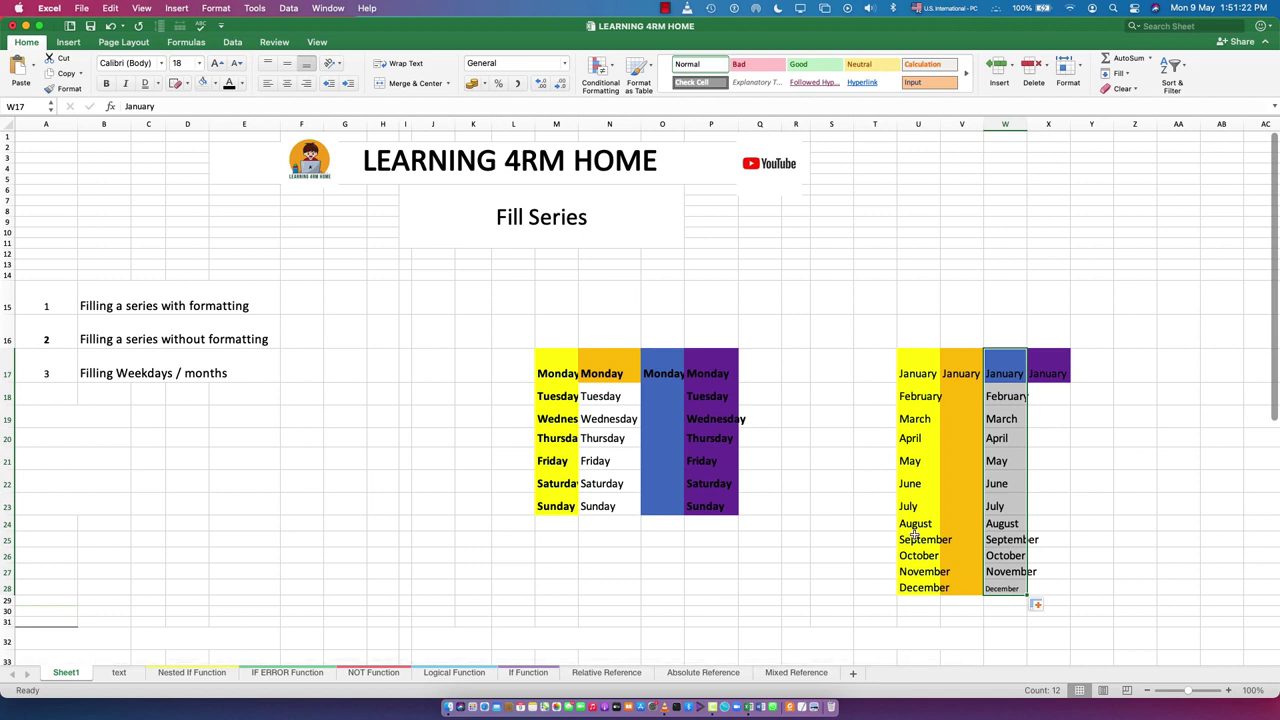
- Fill from the purple January cell X17 down to X28 using Fill Months
{"action": "left_click", "coordinate": [1046, 370]}
{"action": "left_click_drag", "start_coordinate": [1069, 383], "coordinate": [1072, 593]}
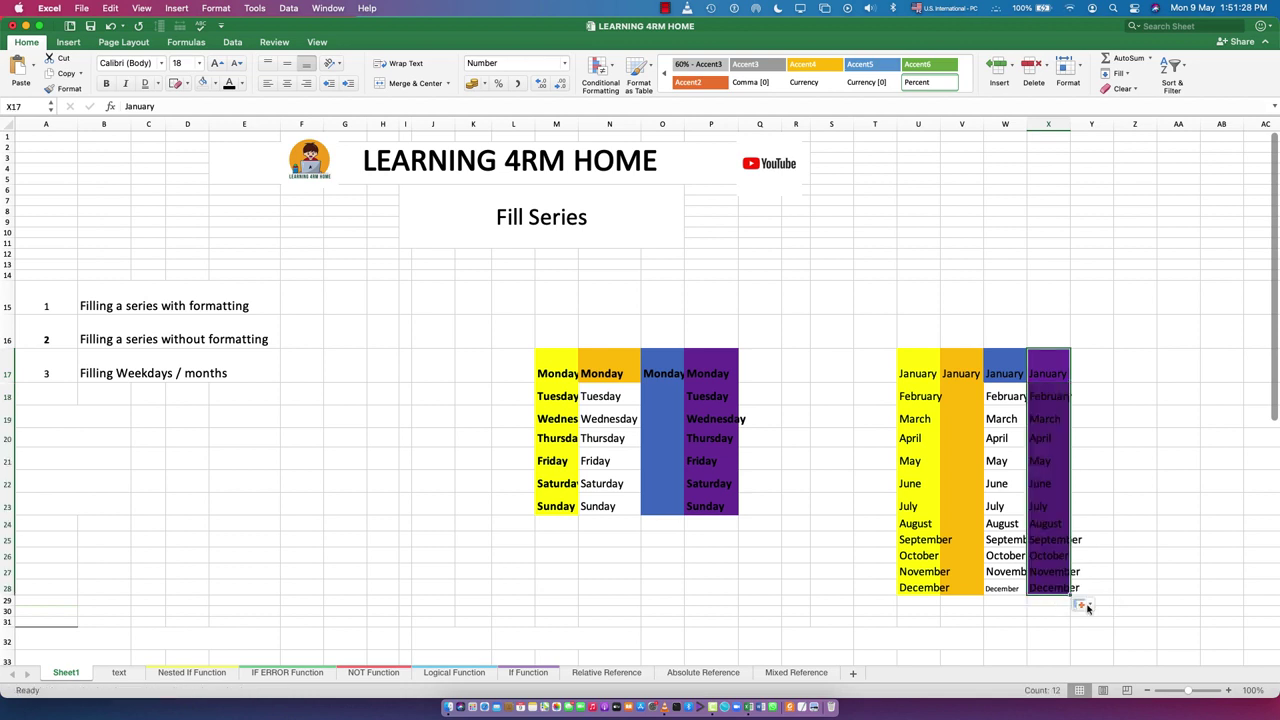
{"action": "left_click", "coordinate": [1087, 605]}
{"action": "mouse_move", "coordinate": [1126, 696]}
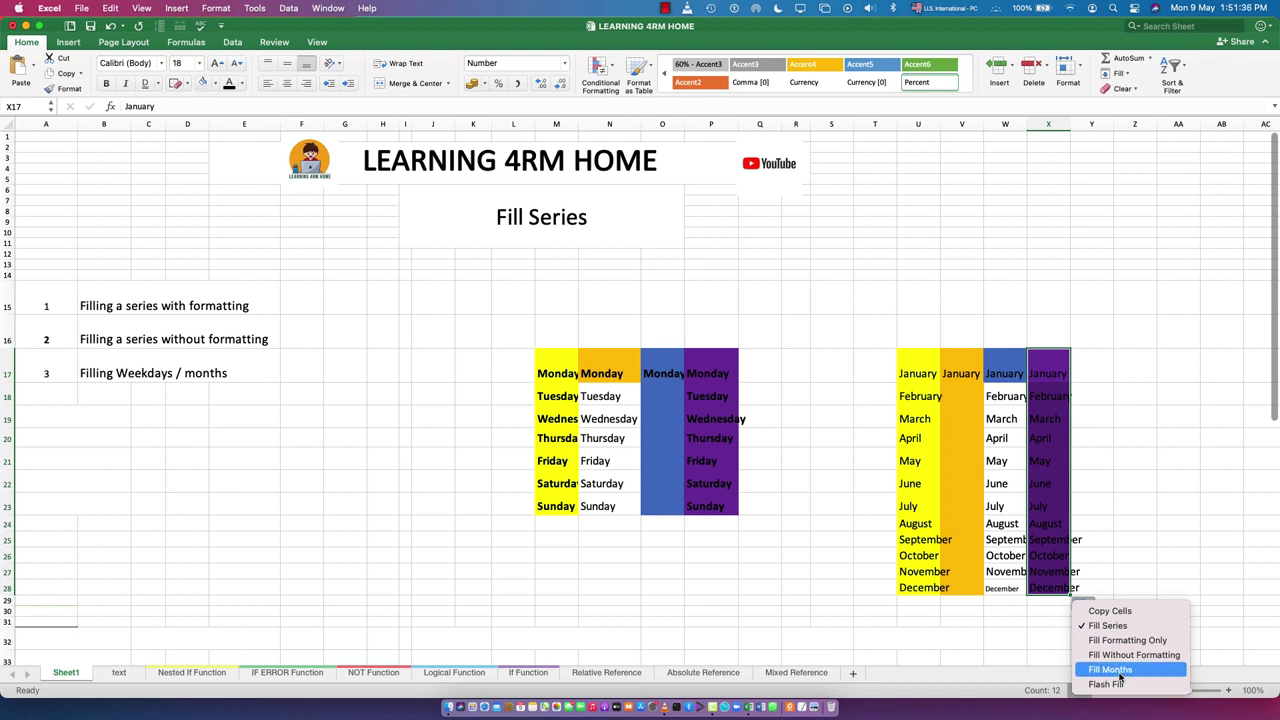
{"action": "left_click", "coordinate": [1120, 676]}
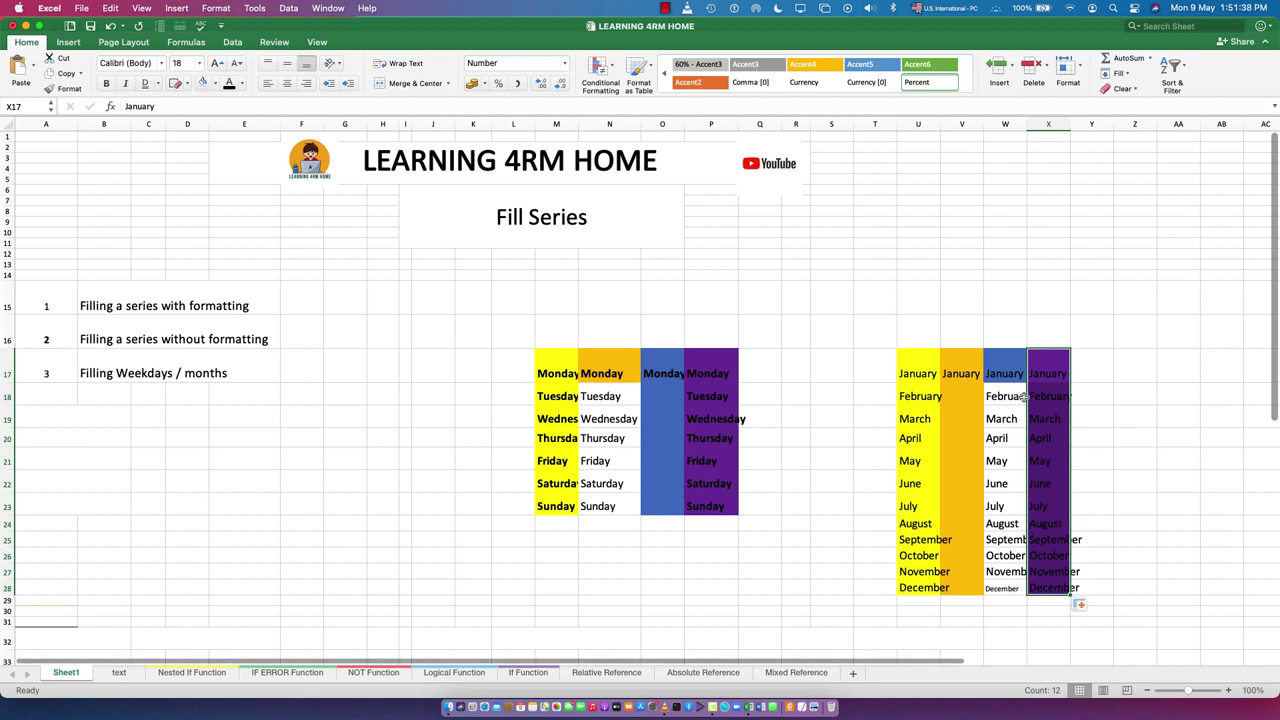
{"action": "left_click", "coordinate": [1085, 605]}
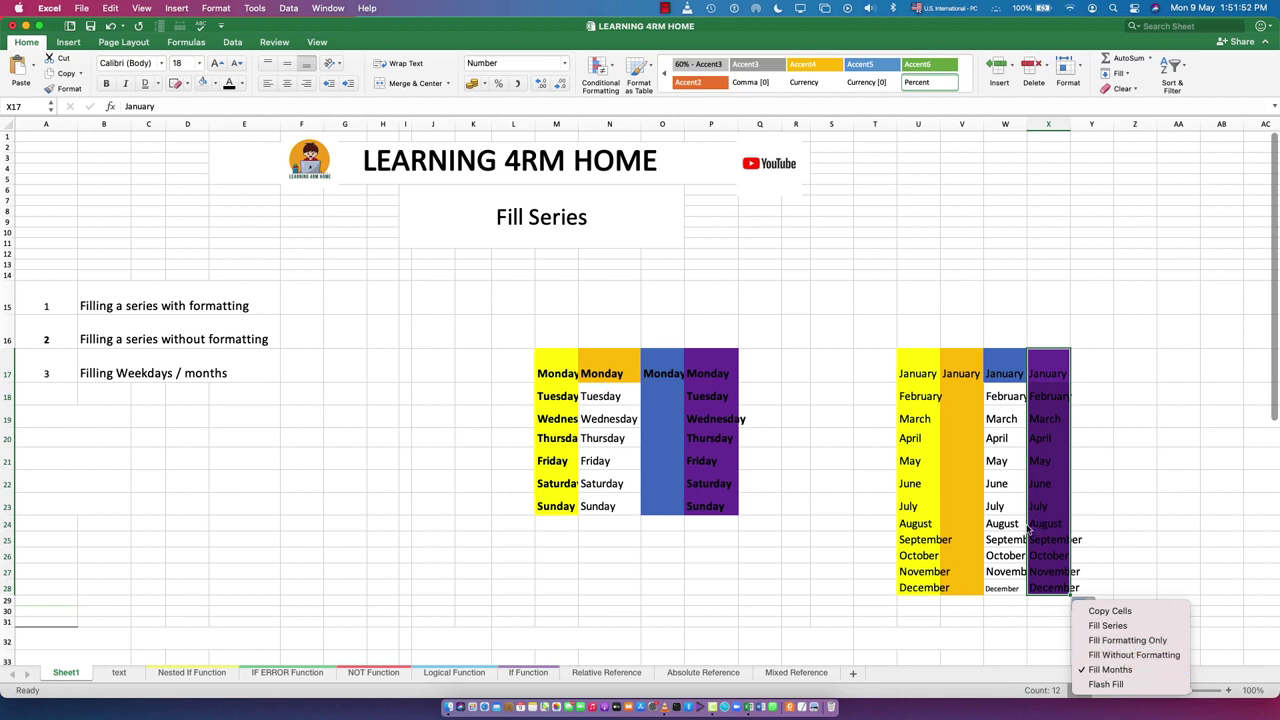
{"action": "left_click_drag", "start_coordinate": [998, 438], "coordinate": [1000, 488]}
{"action": "left_click", "coordinate": [1000, 488]}
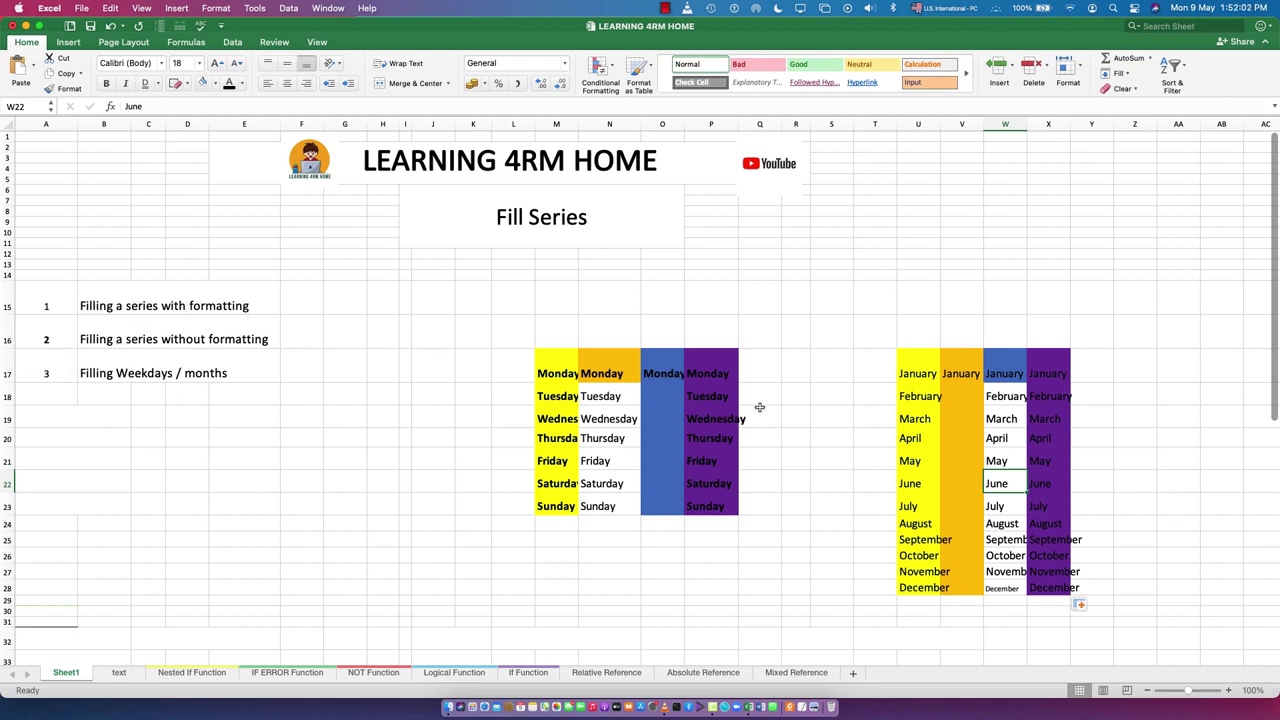
- Enter Monday in cell J17 and fill the weekday series down to J23
{"action": "left_click", "coordinate": [435, 367]}
{"action": "type", "text": "monday"}
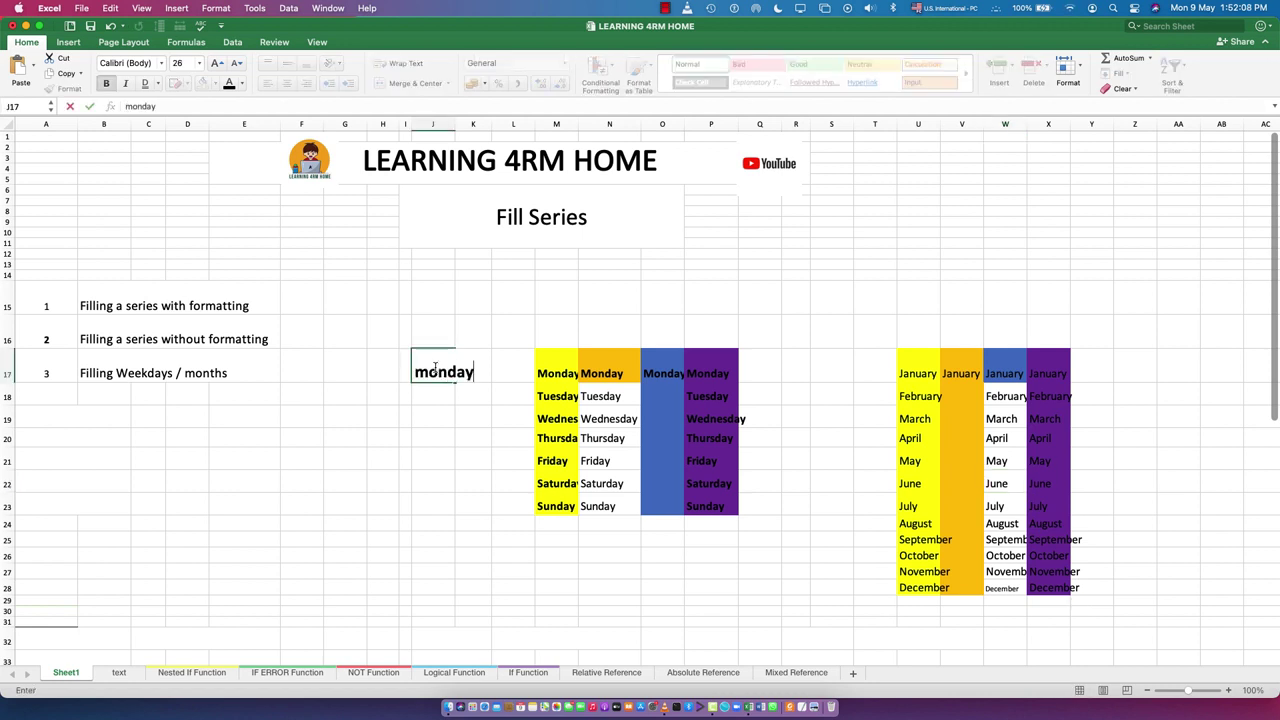
{"action": "key", "text": "Return"}
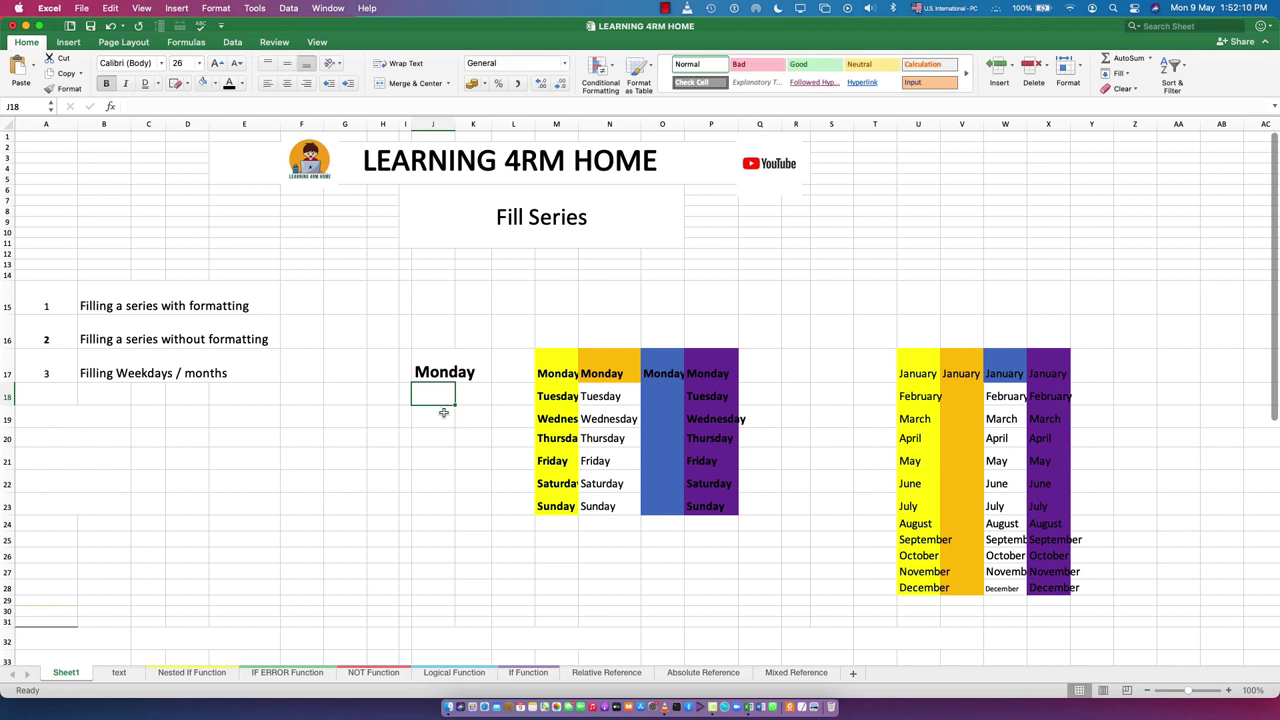
{"action": "left_click", "coordinate": [428, 366]}
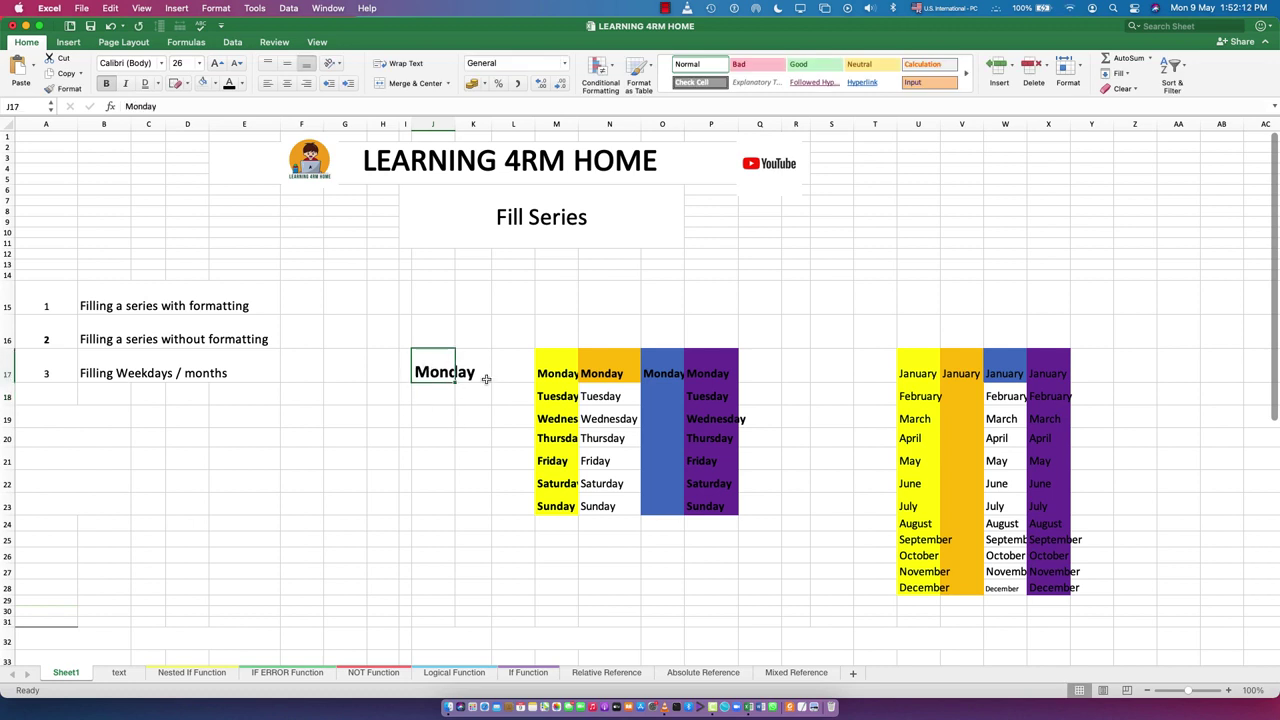
{"action": "left_click_drag", "start_coordinate": [453, 381], "coordinate": [455, 519]}
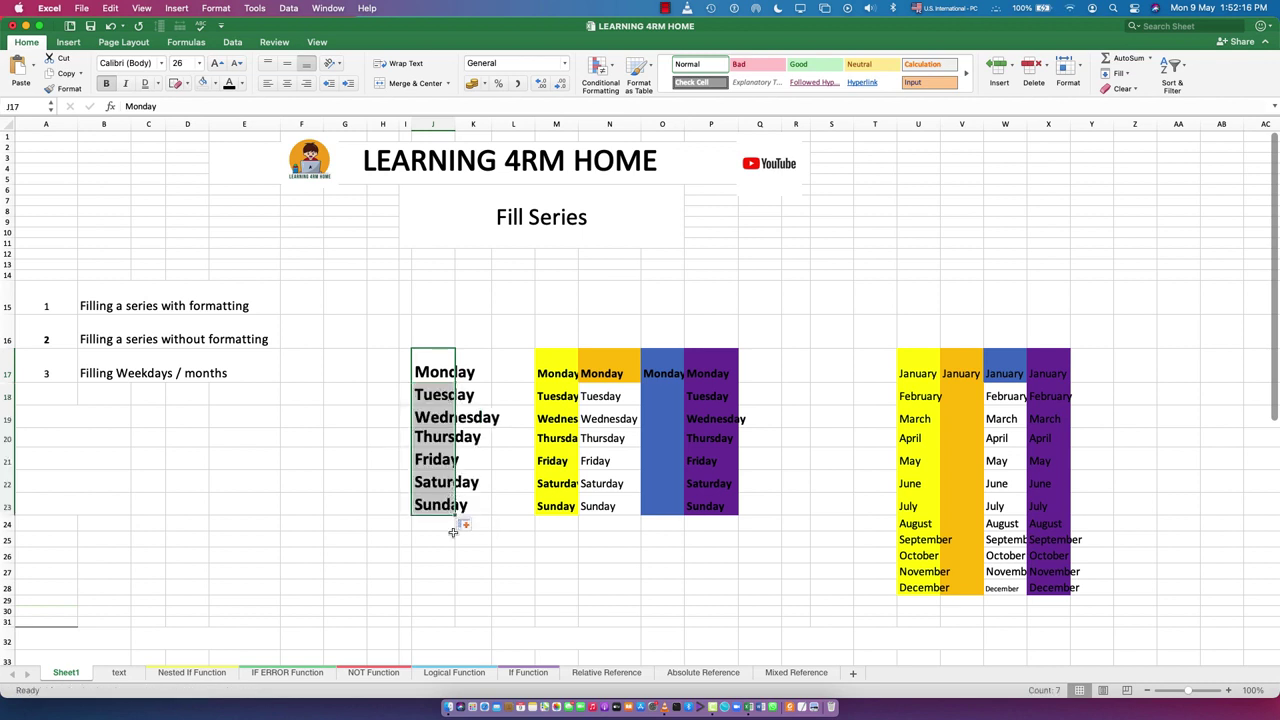
- Enter january in cell G17 and fill the month series down to G24
{"action": "left_click", "coordinate": [340, 373]}
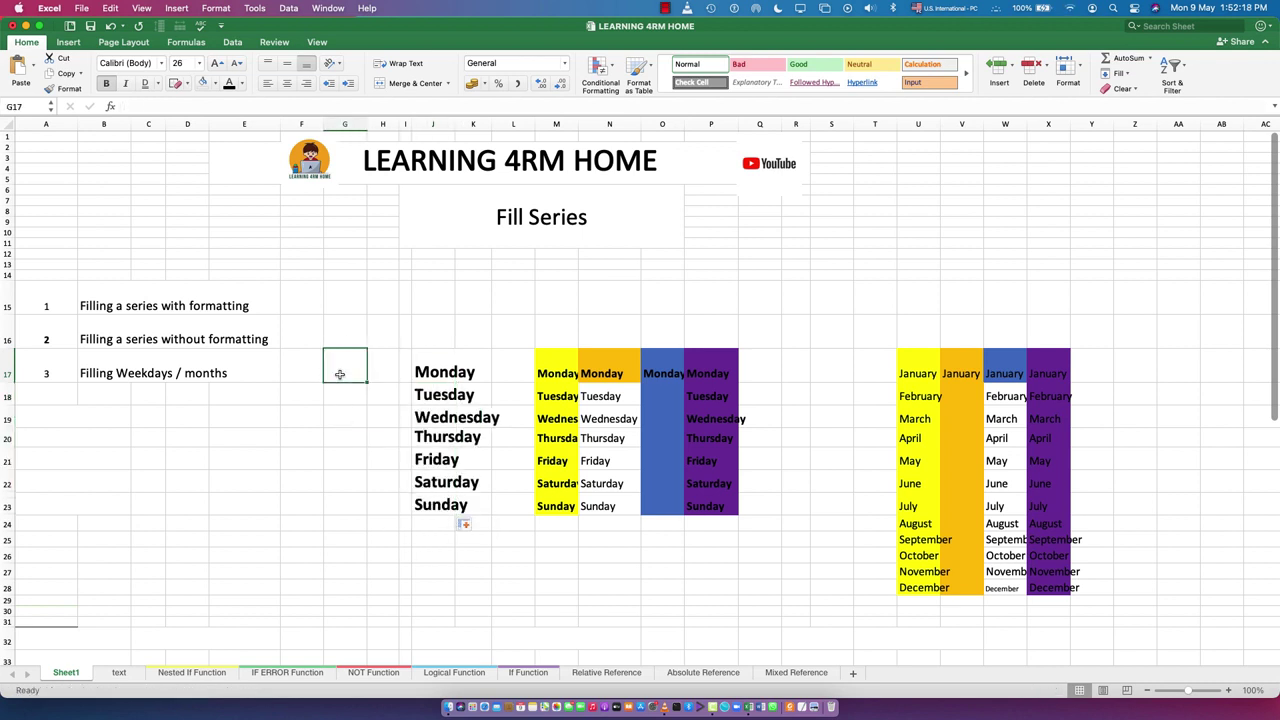
{"action": "type", "text": "january"}
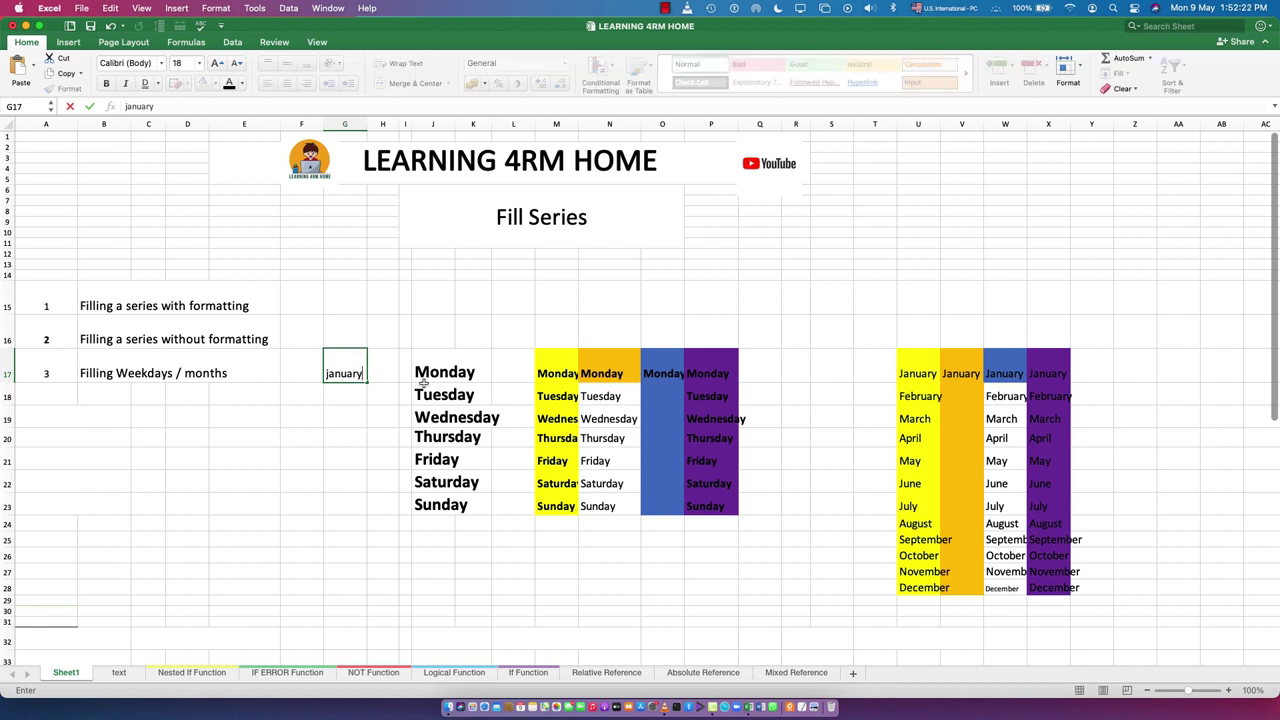
{"action": "key", "text": "Return"}
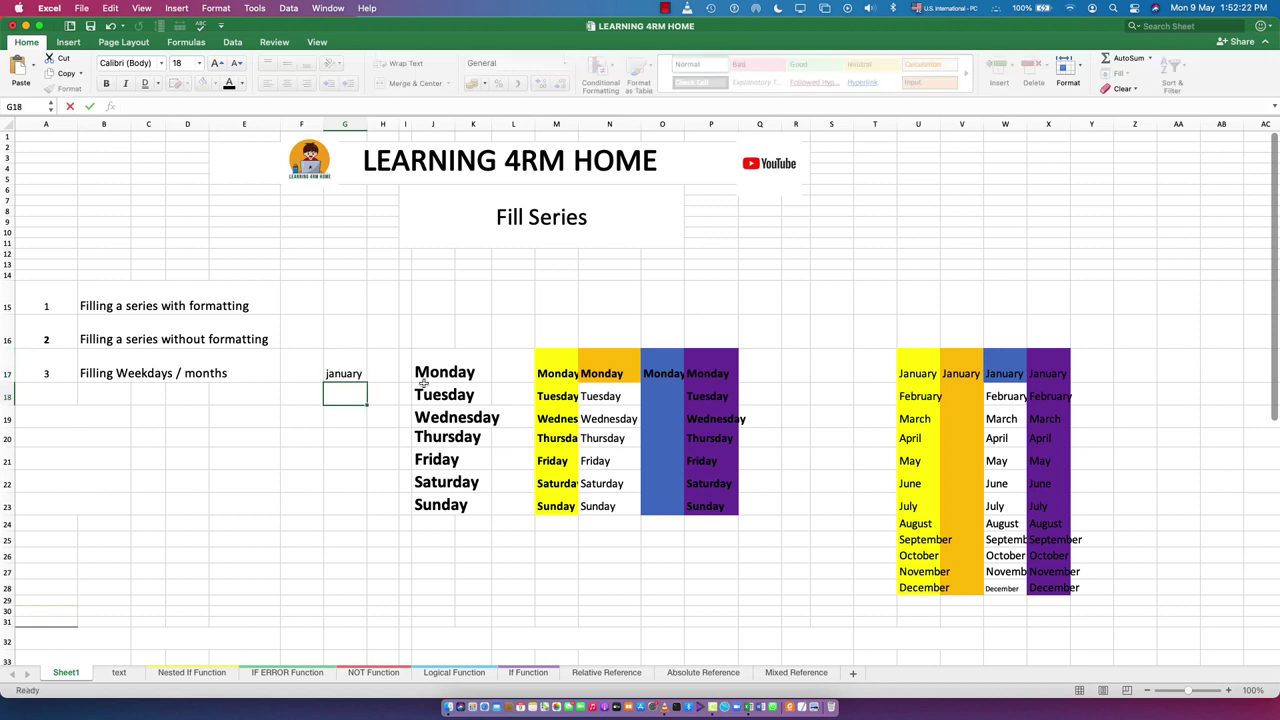
{"action": "left_click", "coordinate": [353, 378]}
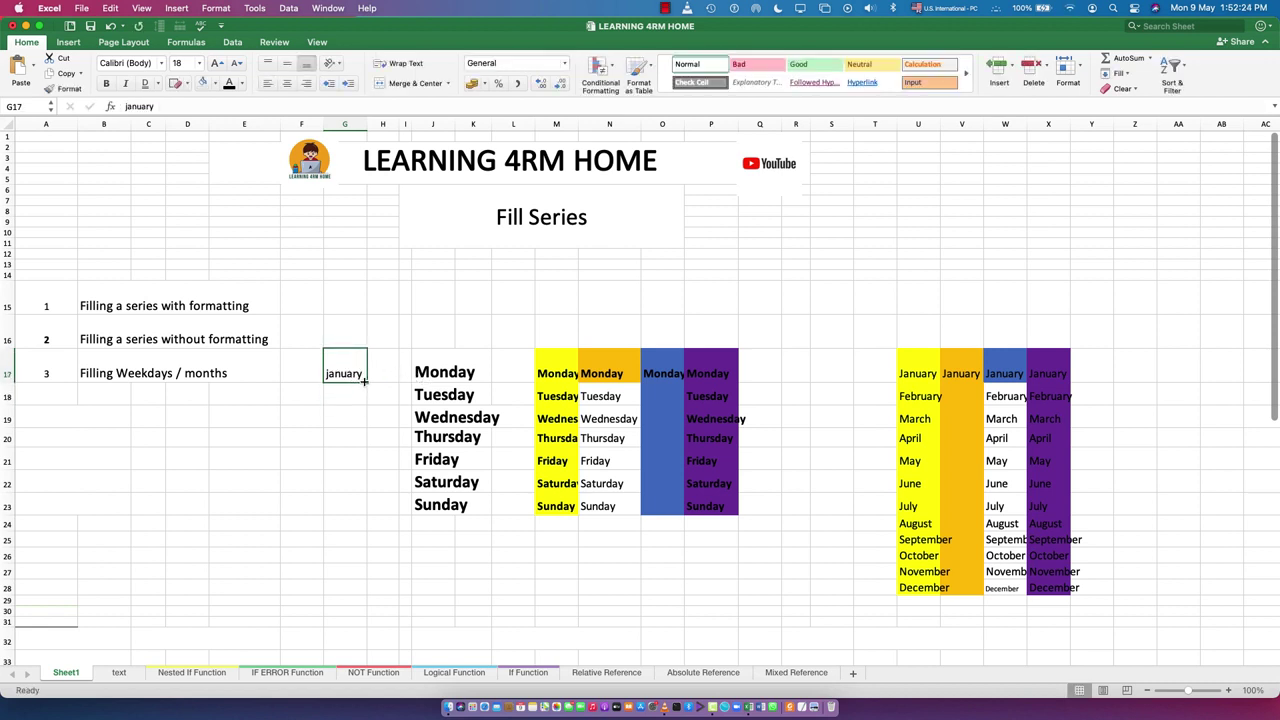
{"action": "left_click_drag", "start_coordinate": [366, 381], "coordinate": [369, 528]}
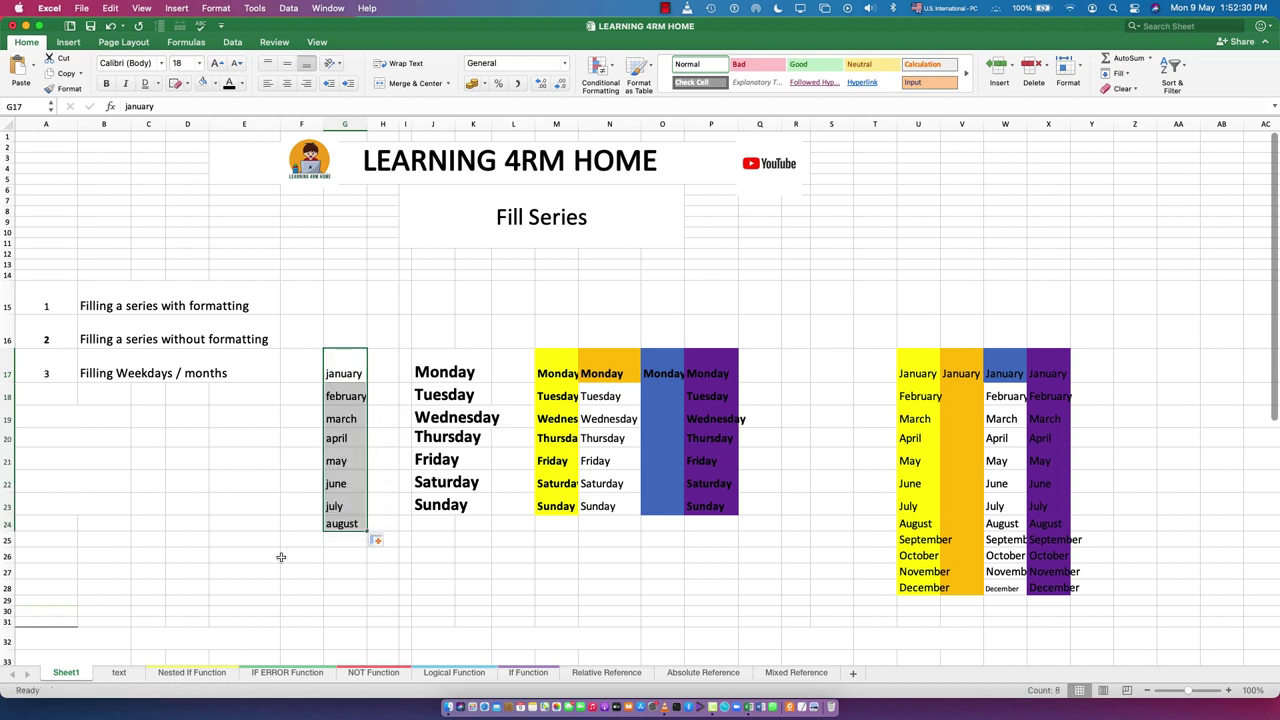
{"action": "left_click", "coordinate": [250, 477]}
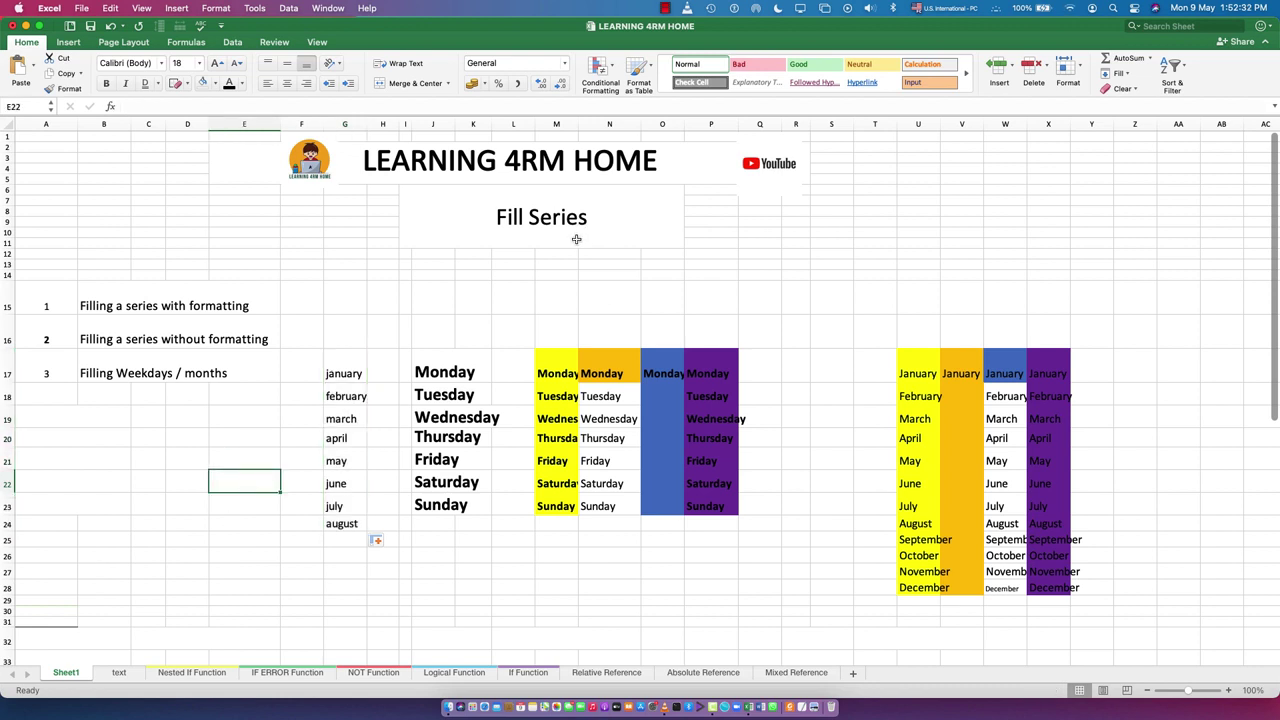